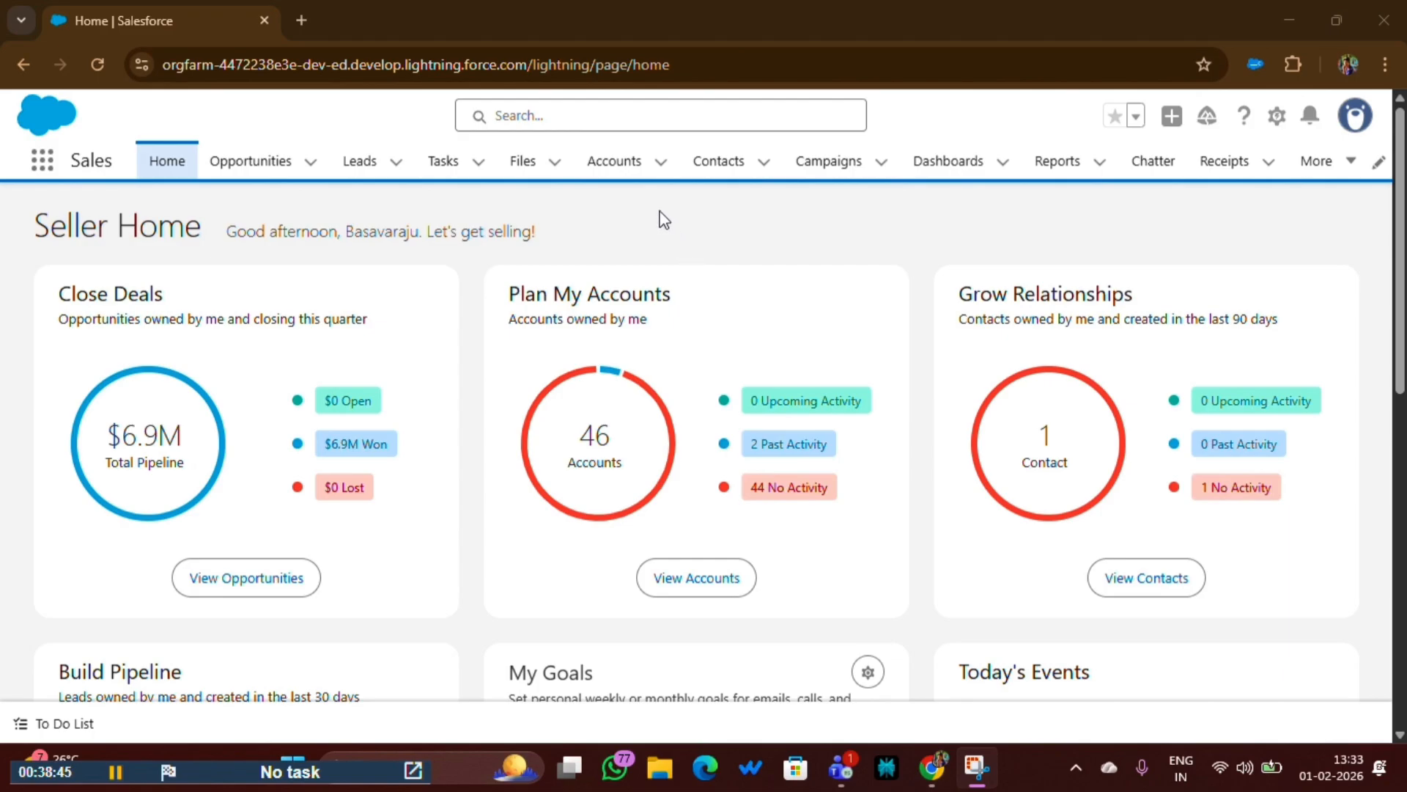
View the details of the first recently viewed receipt in the Receipts list
click(1332, 164)
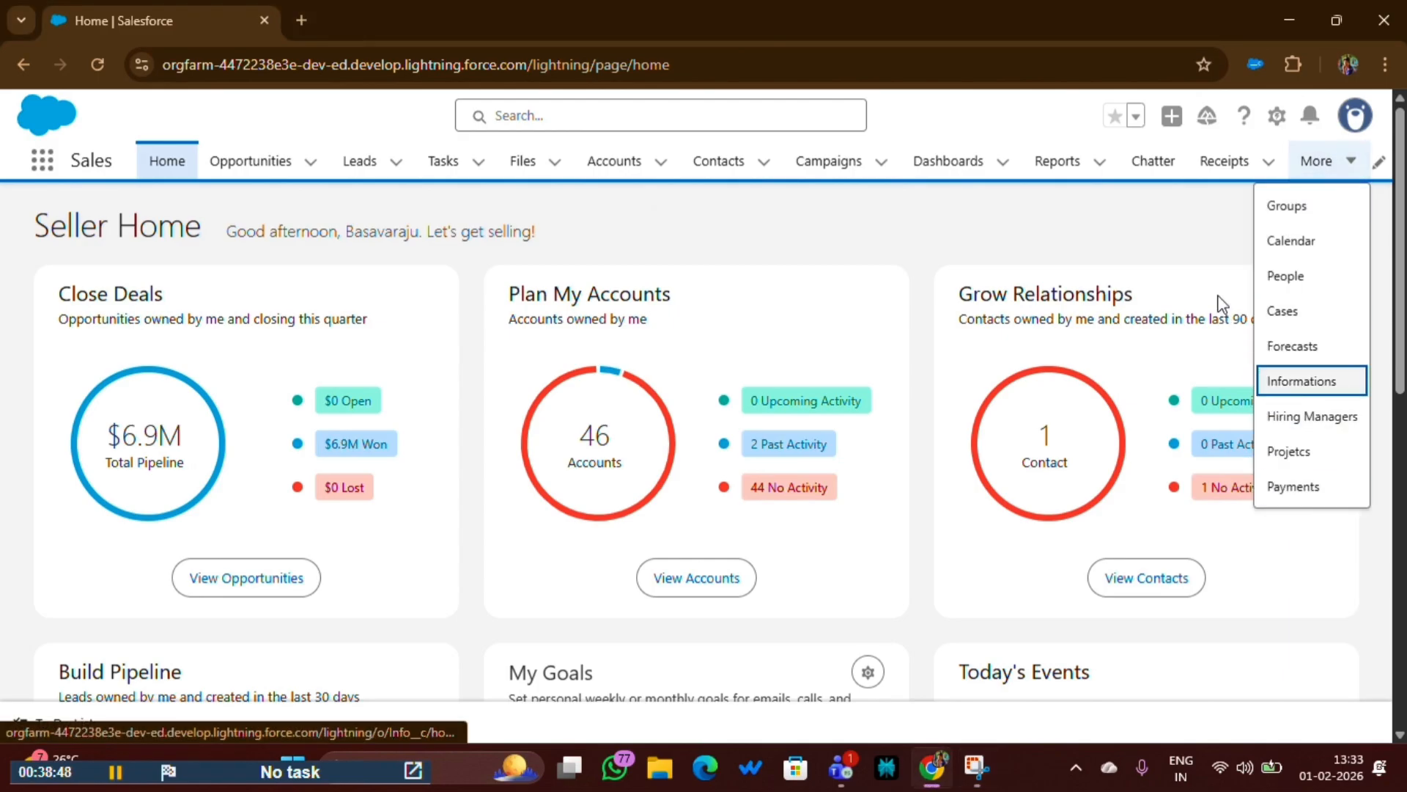
click(1225, 166)
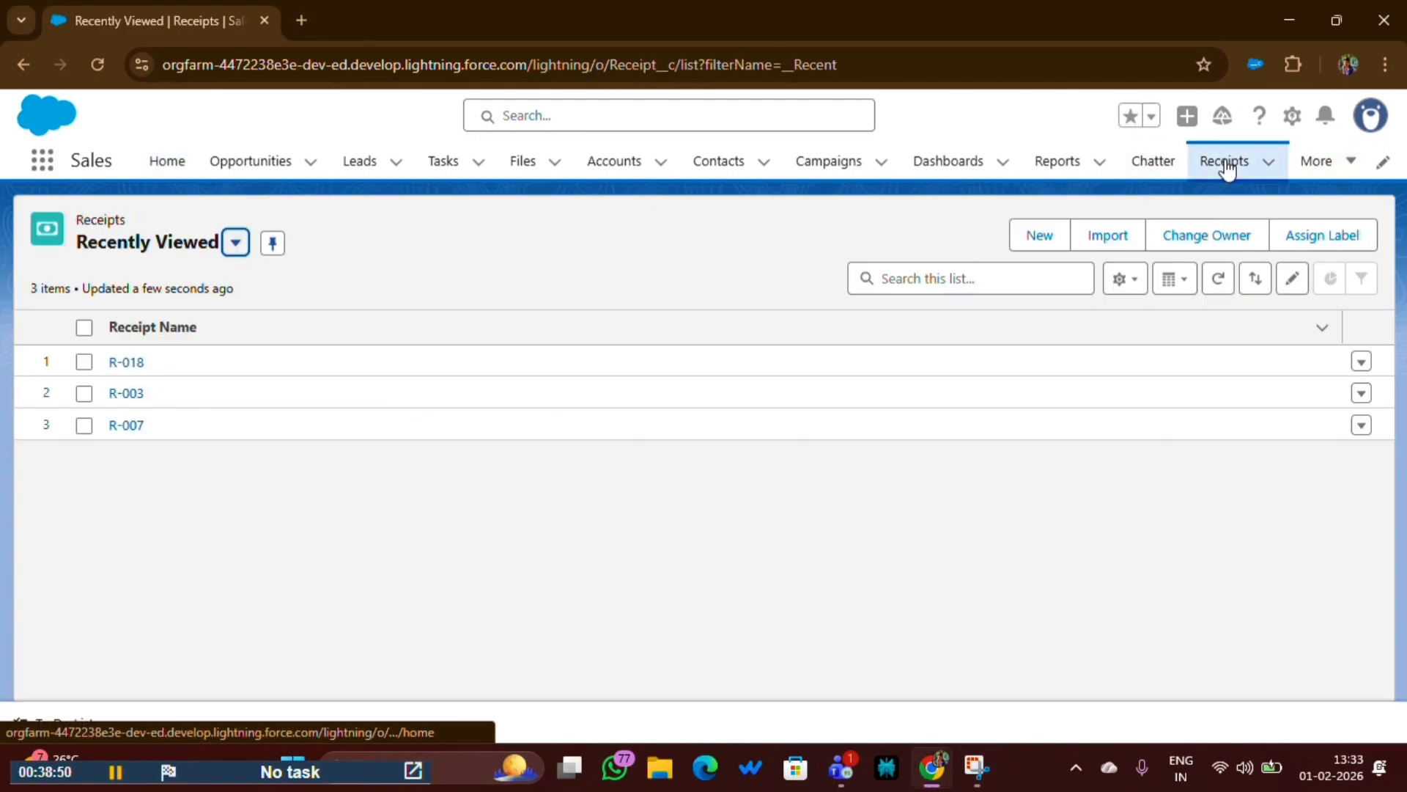
click(113, 364)
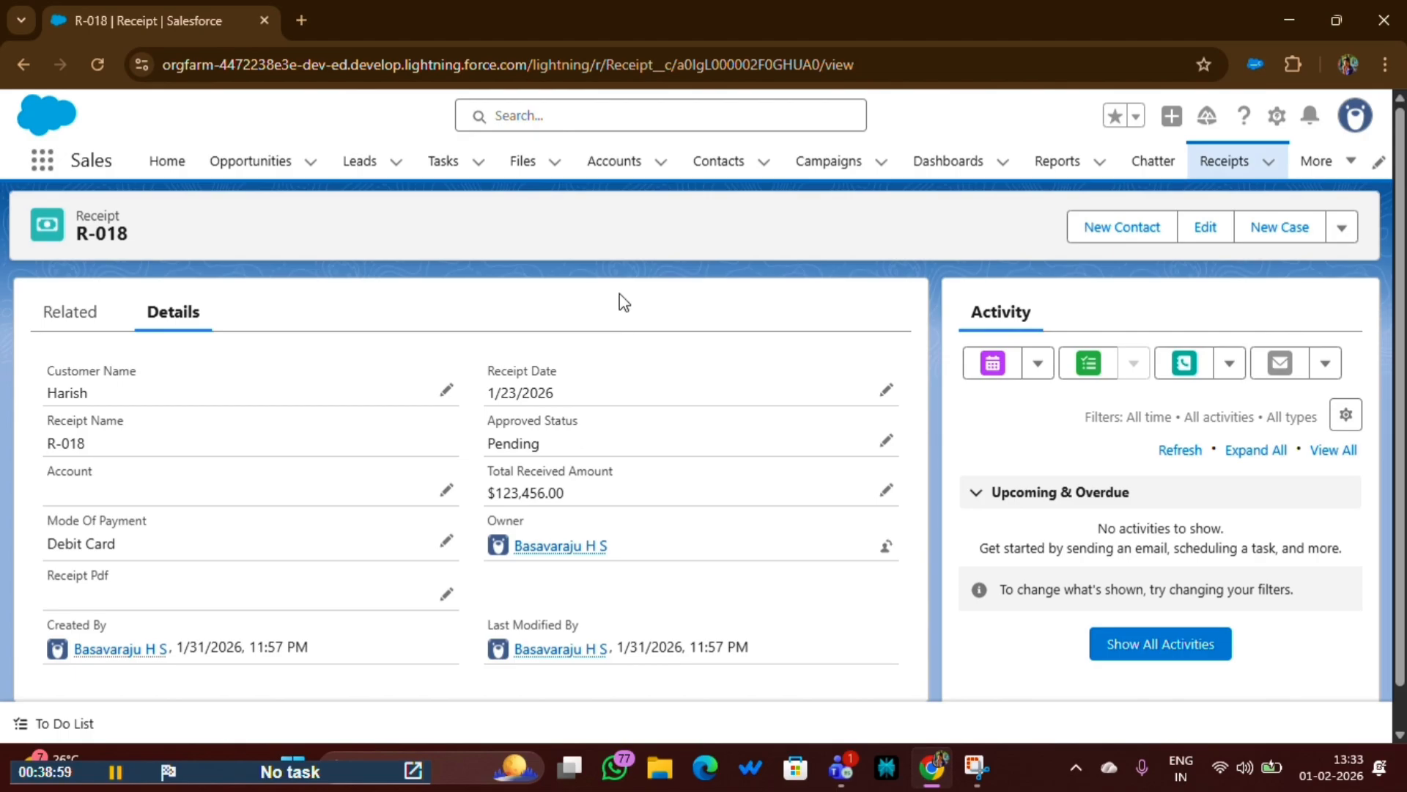
In Setup's Object Manager, find the Receipt object and open its Fields & Relationships
click(1277, 118)
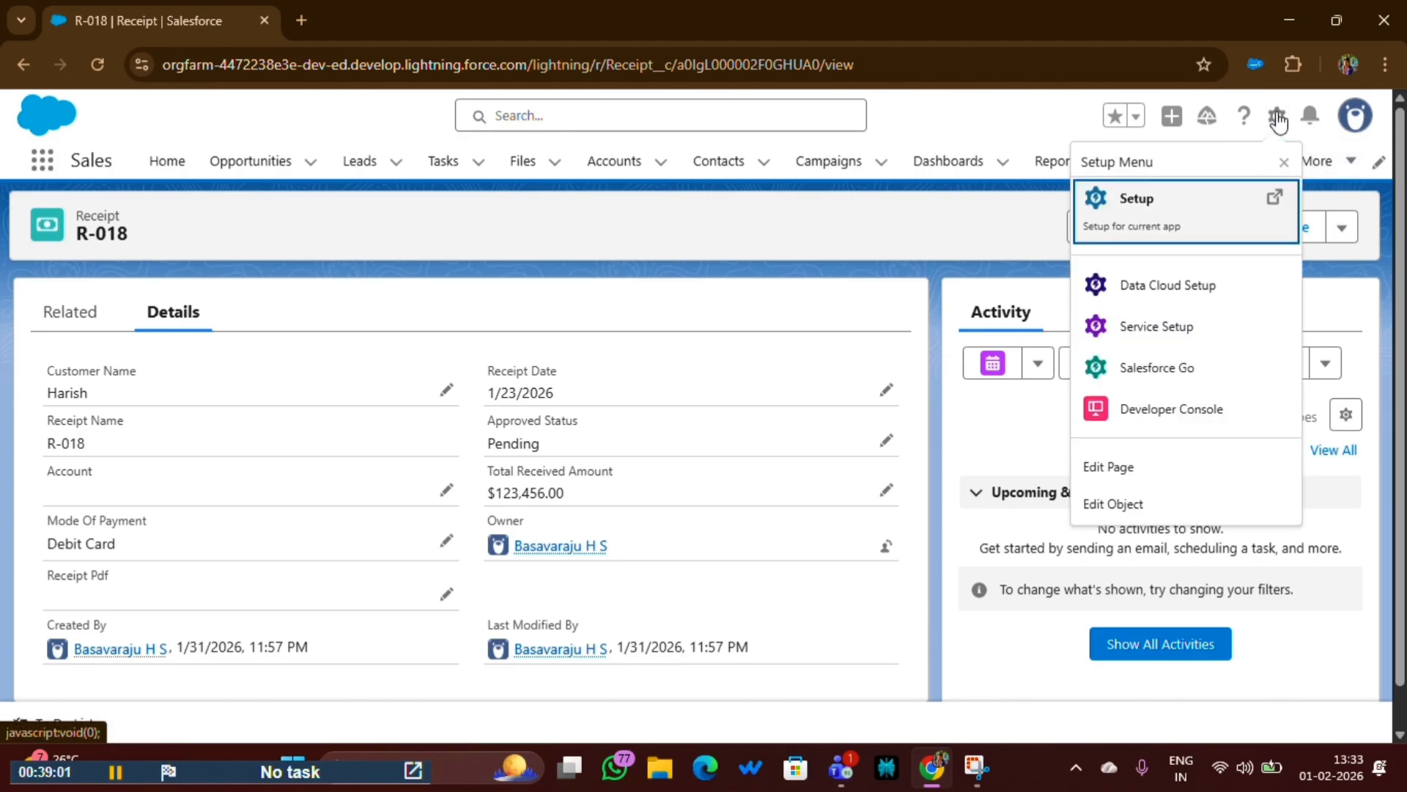
click(1124, 201)
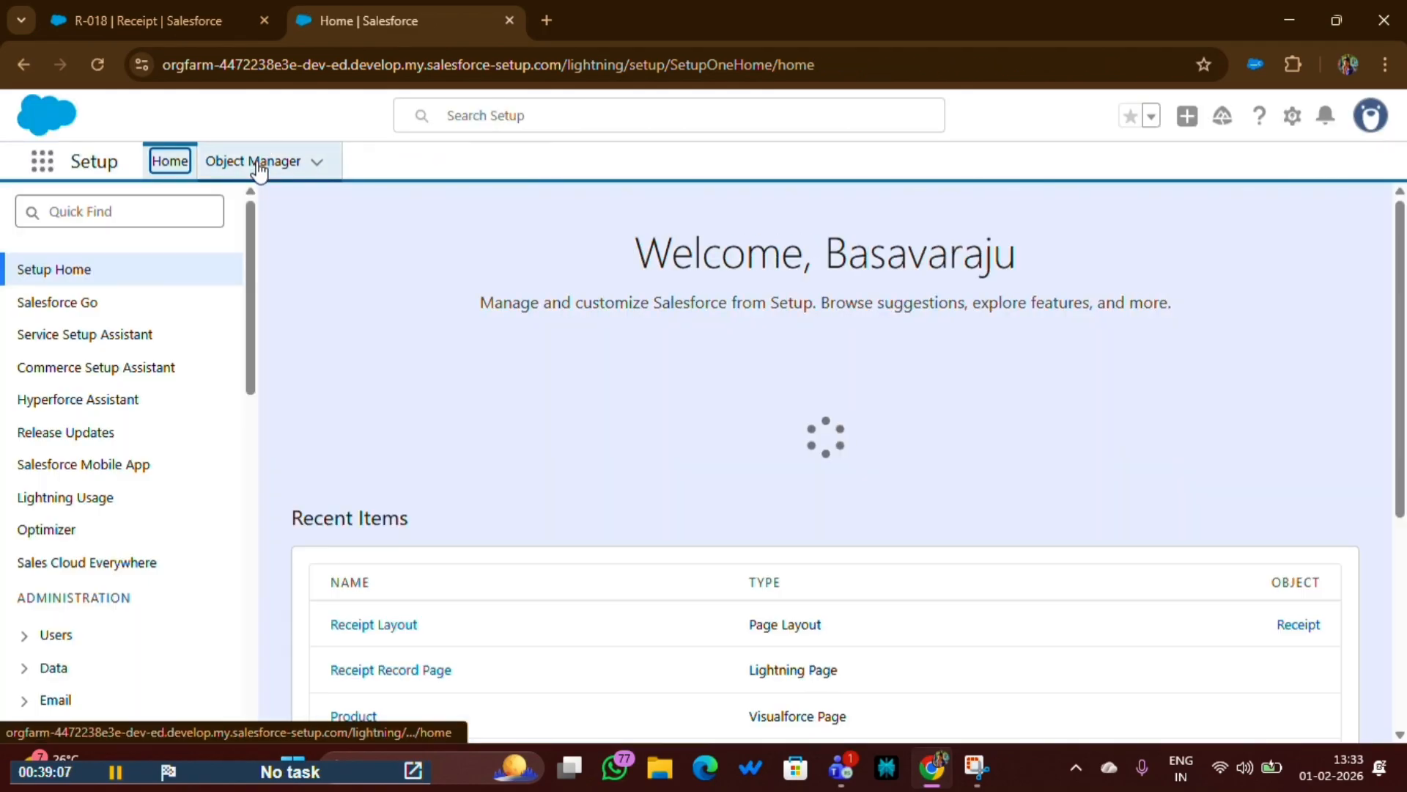
click(256, 162)
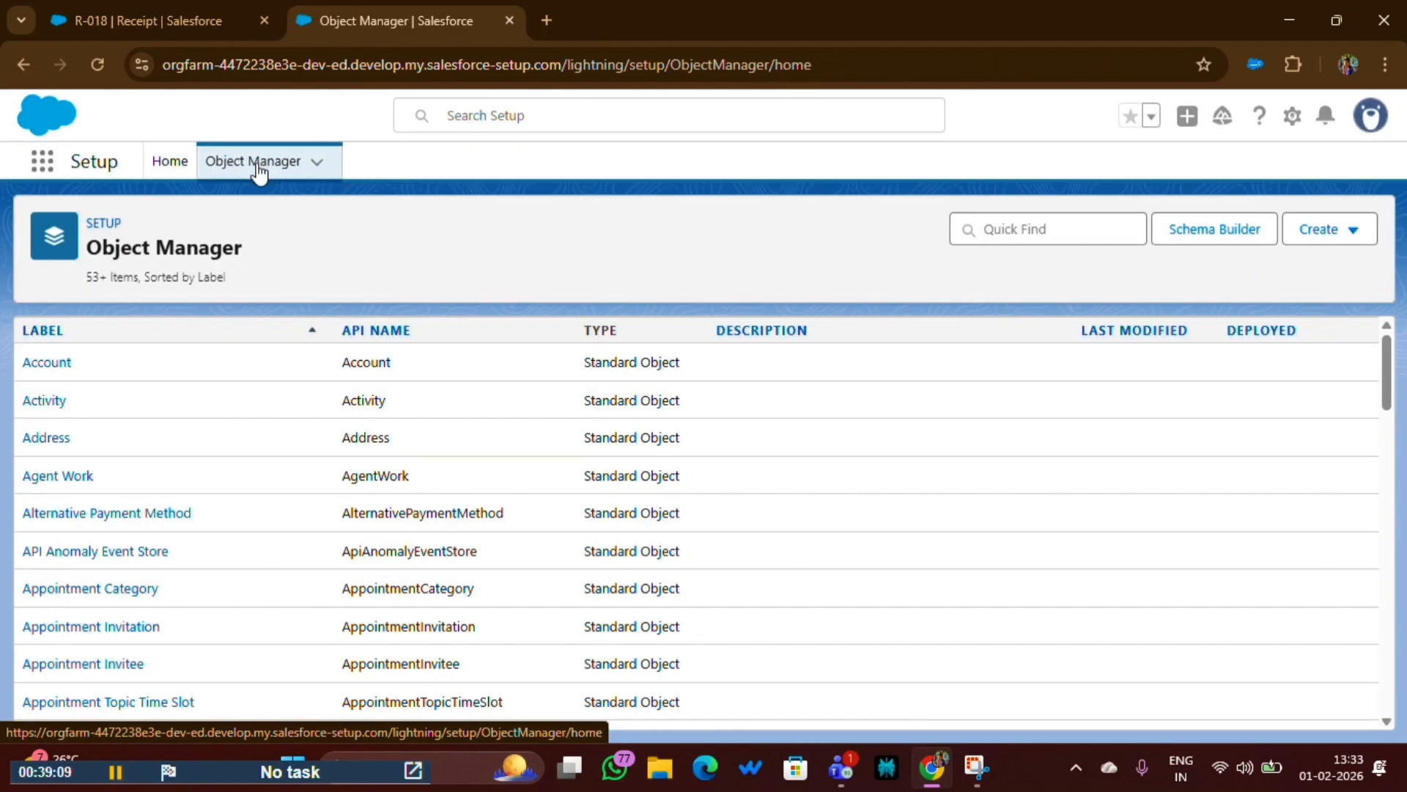
click(1044, 230)
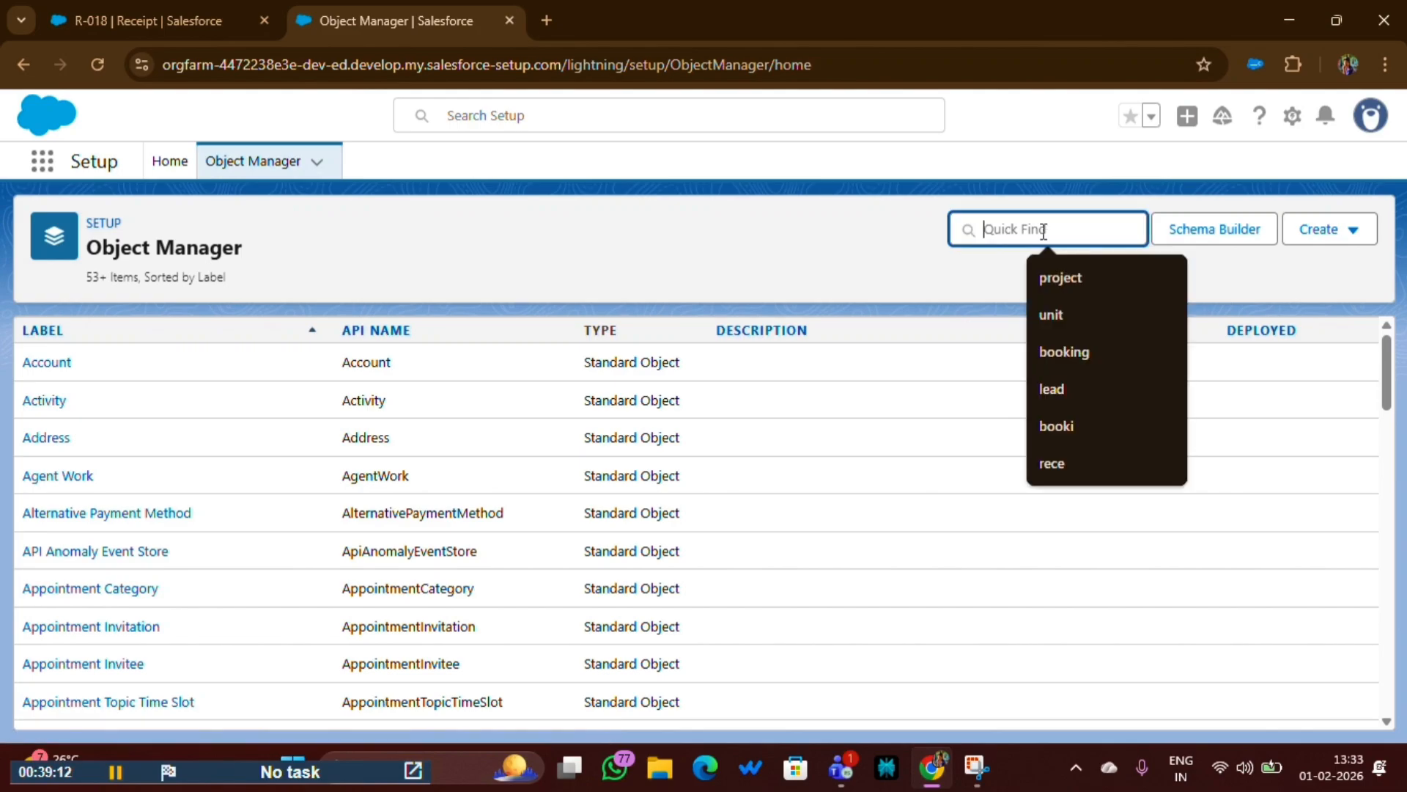
text(e)
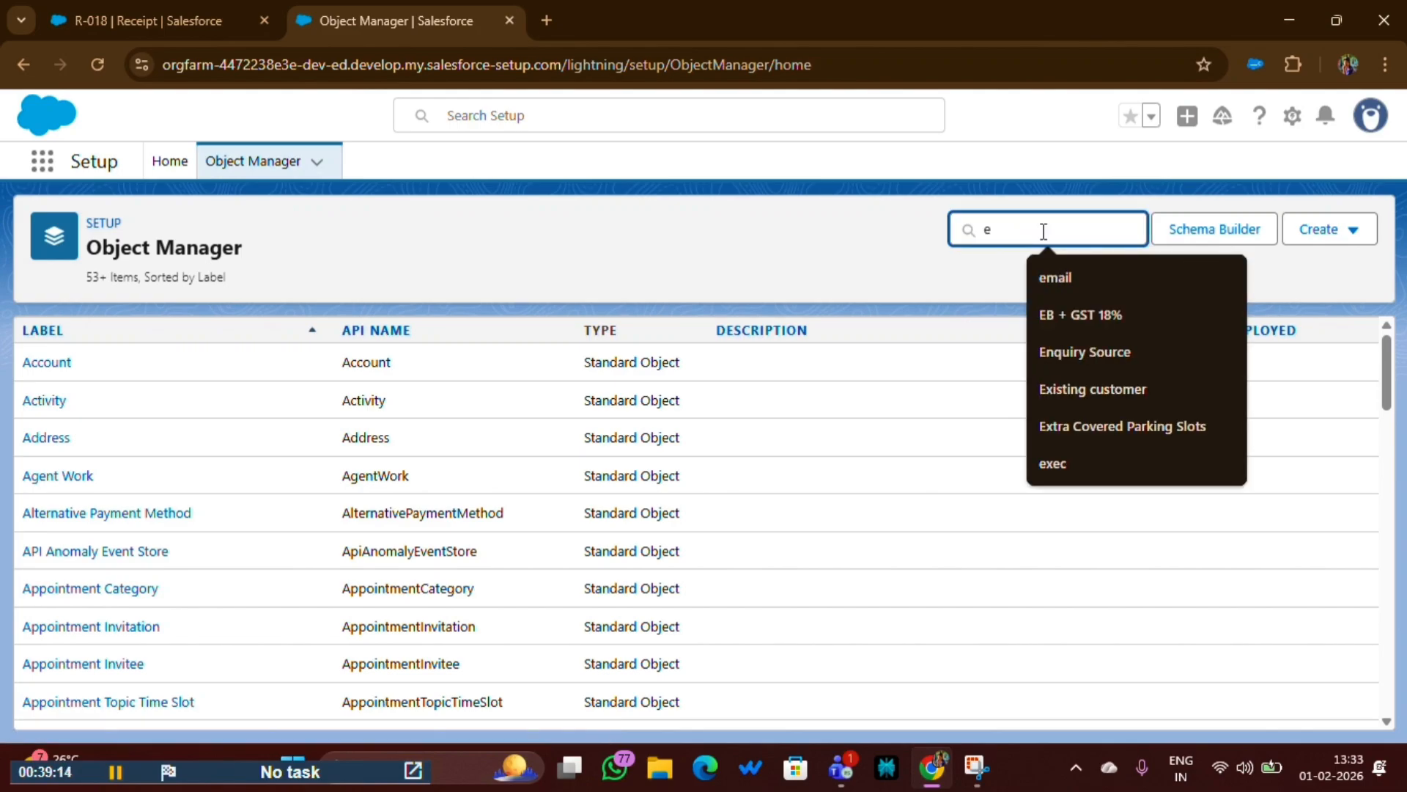
key(BackSpace)
text(Rece)
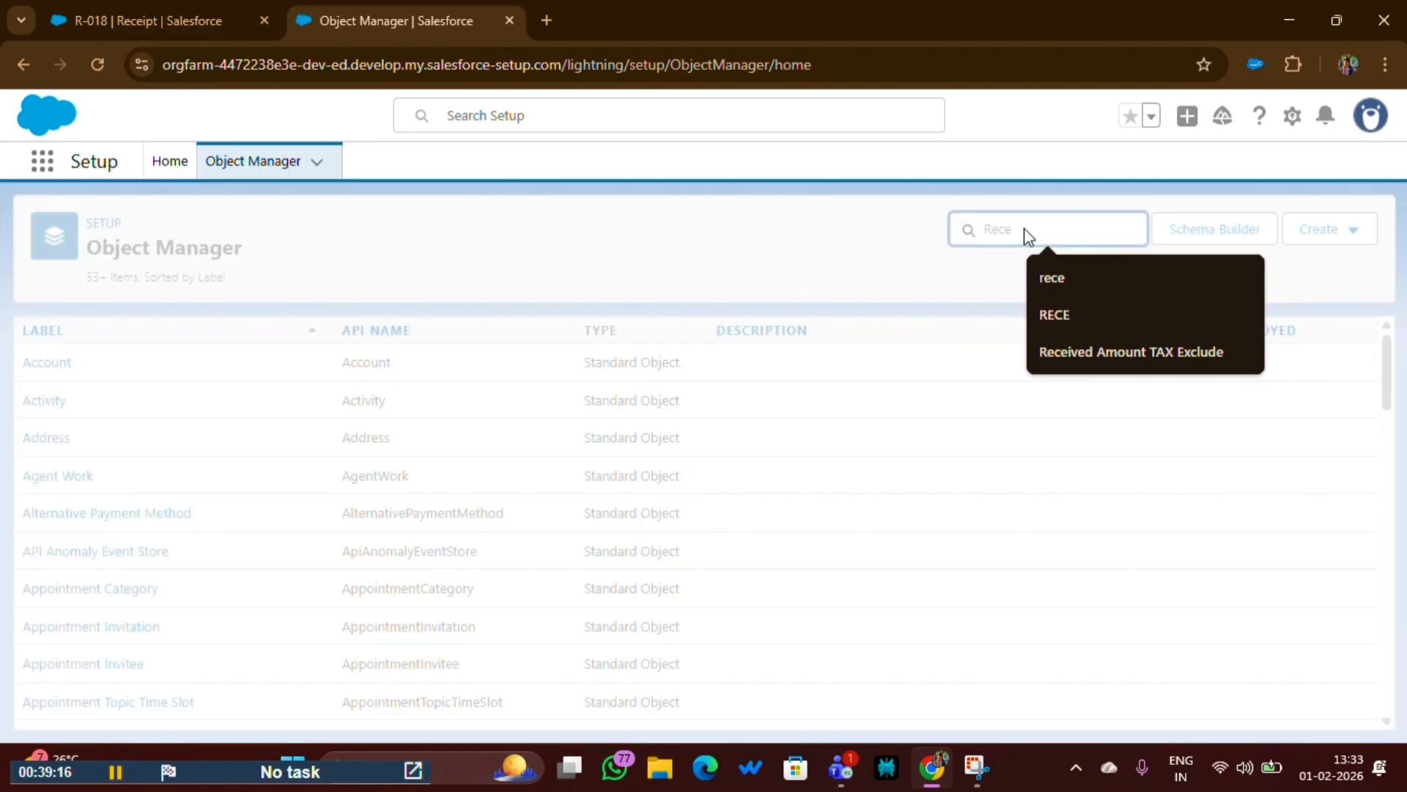
click(30, 368)
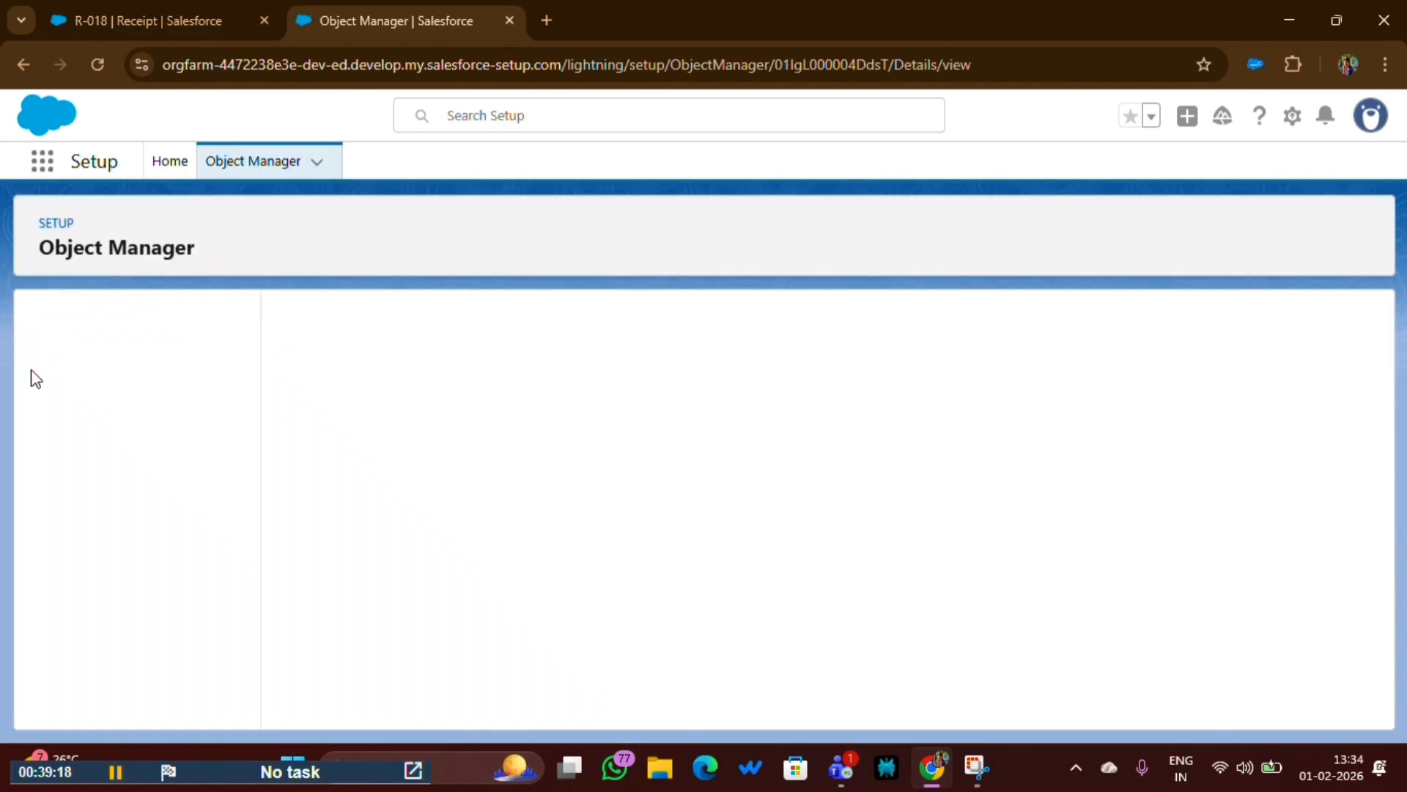
click(94, 362)
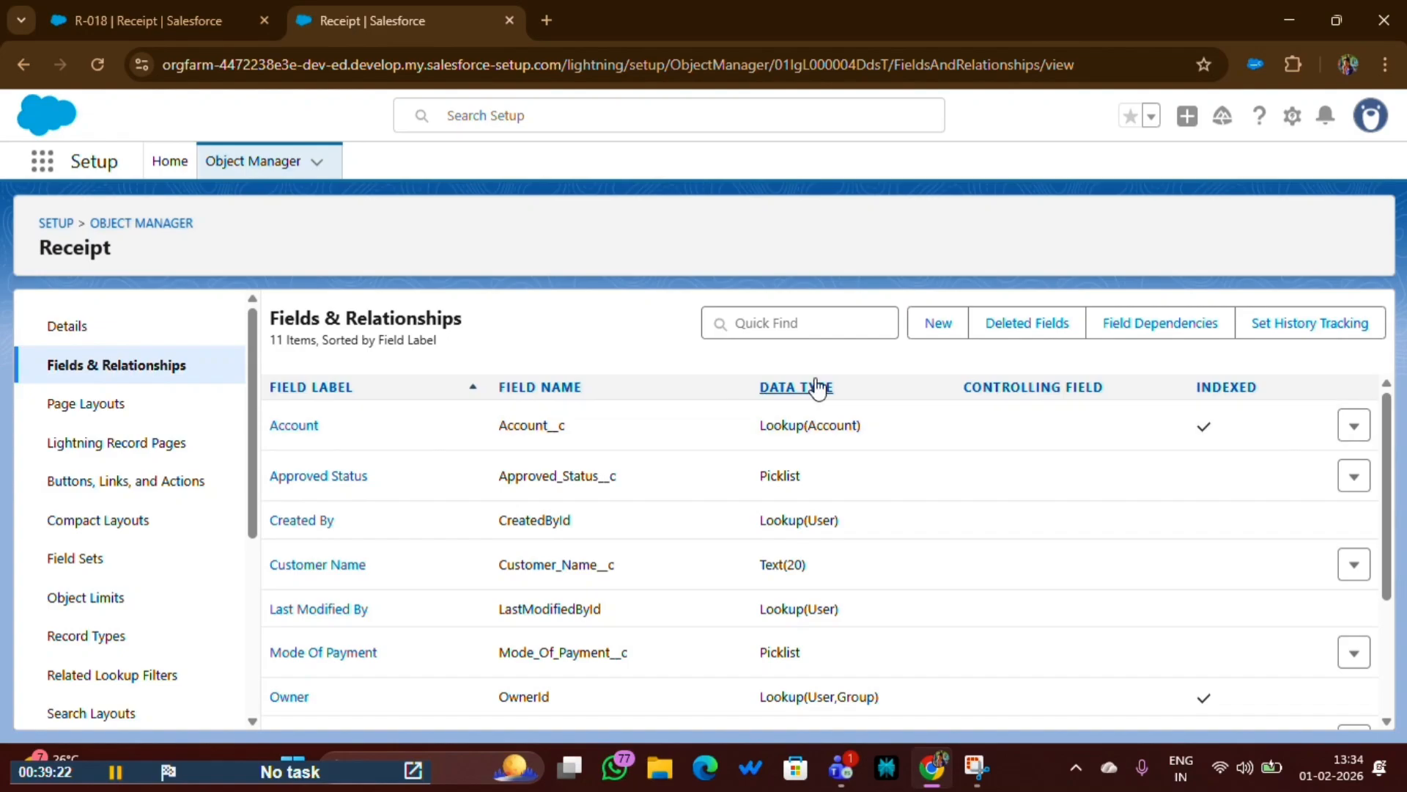
Start a new custom field on the Receipt object and choose Time as its data type
click(940, 332)
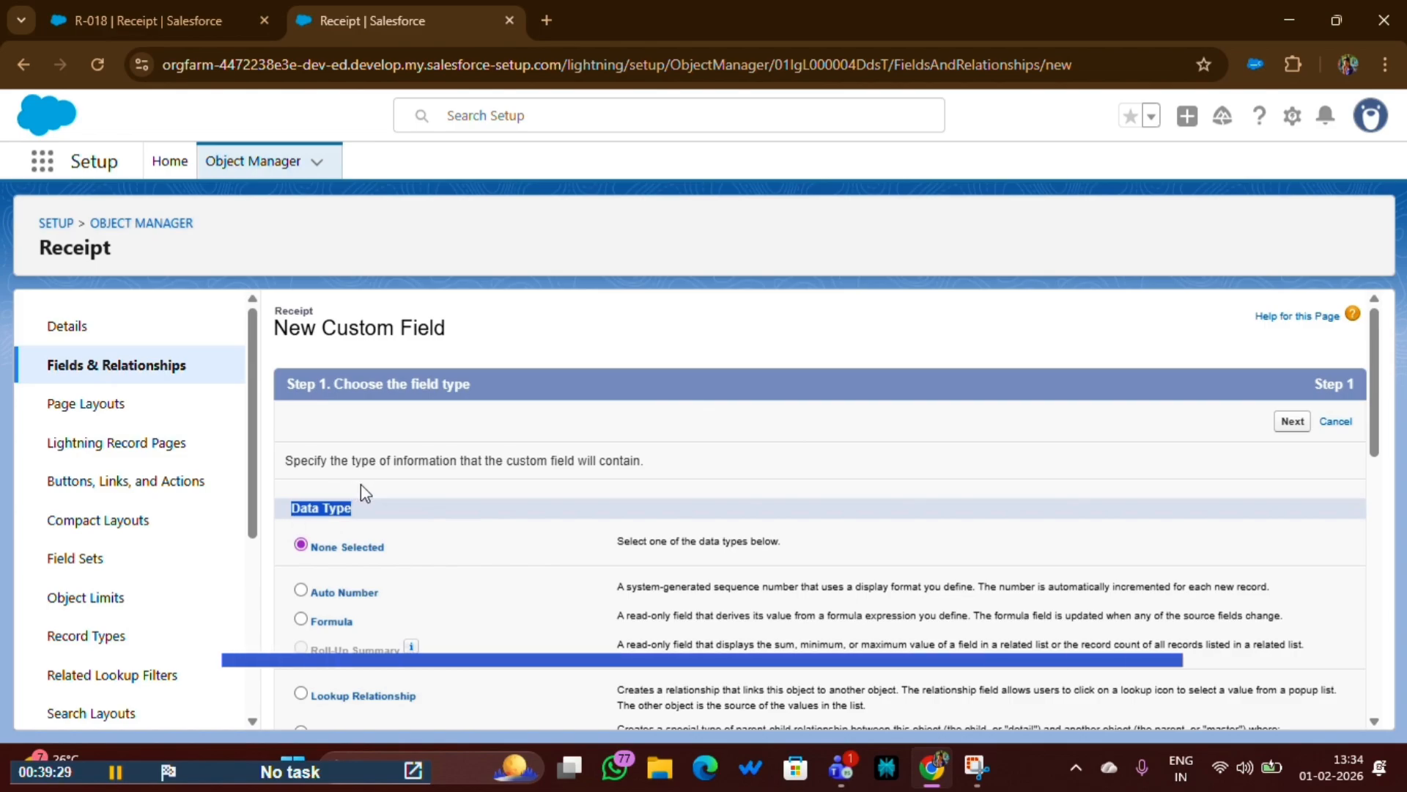
scroll(360, 484, down, 6)
scroll(366, 493, down, 3)
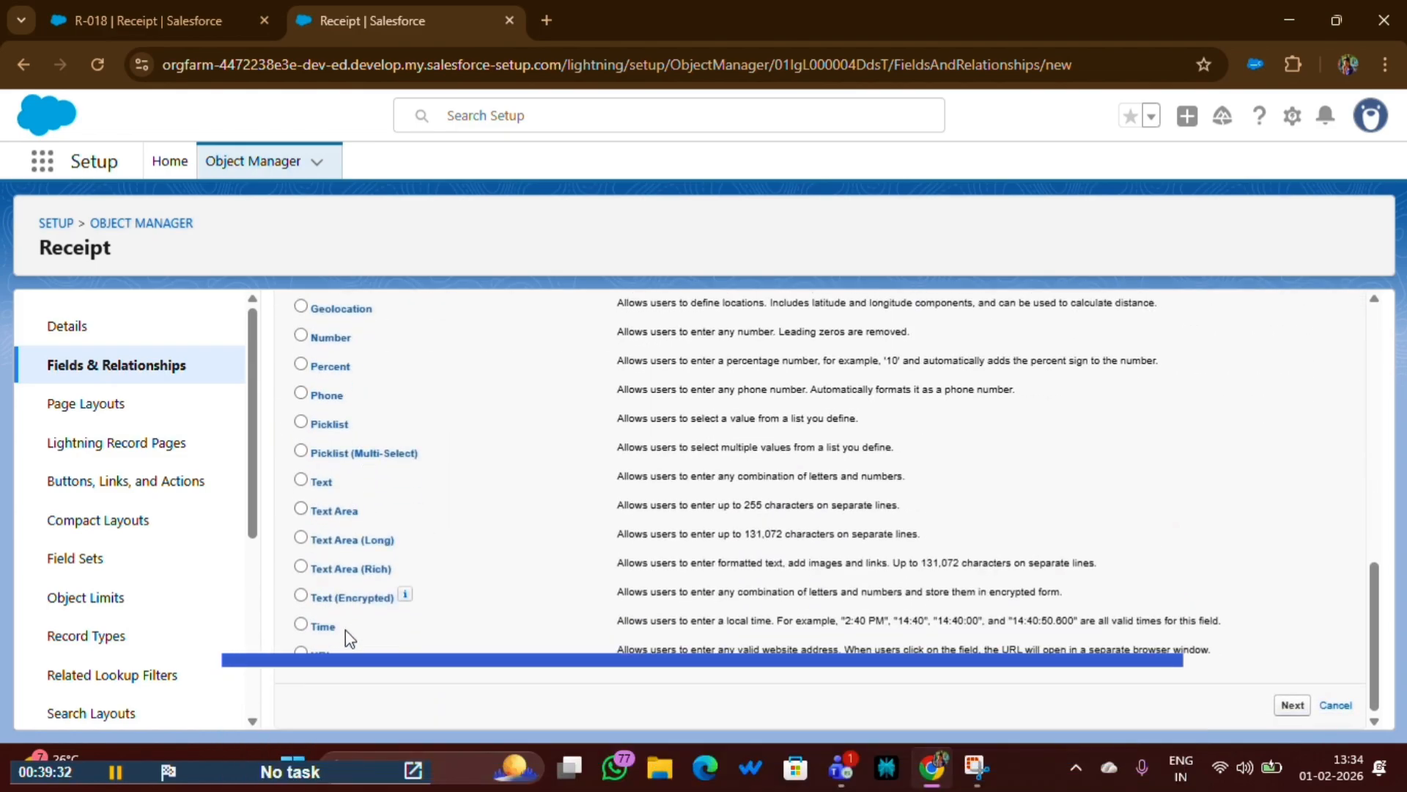
drag(345, 630, 318, 639)
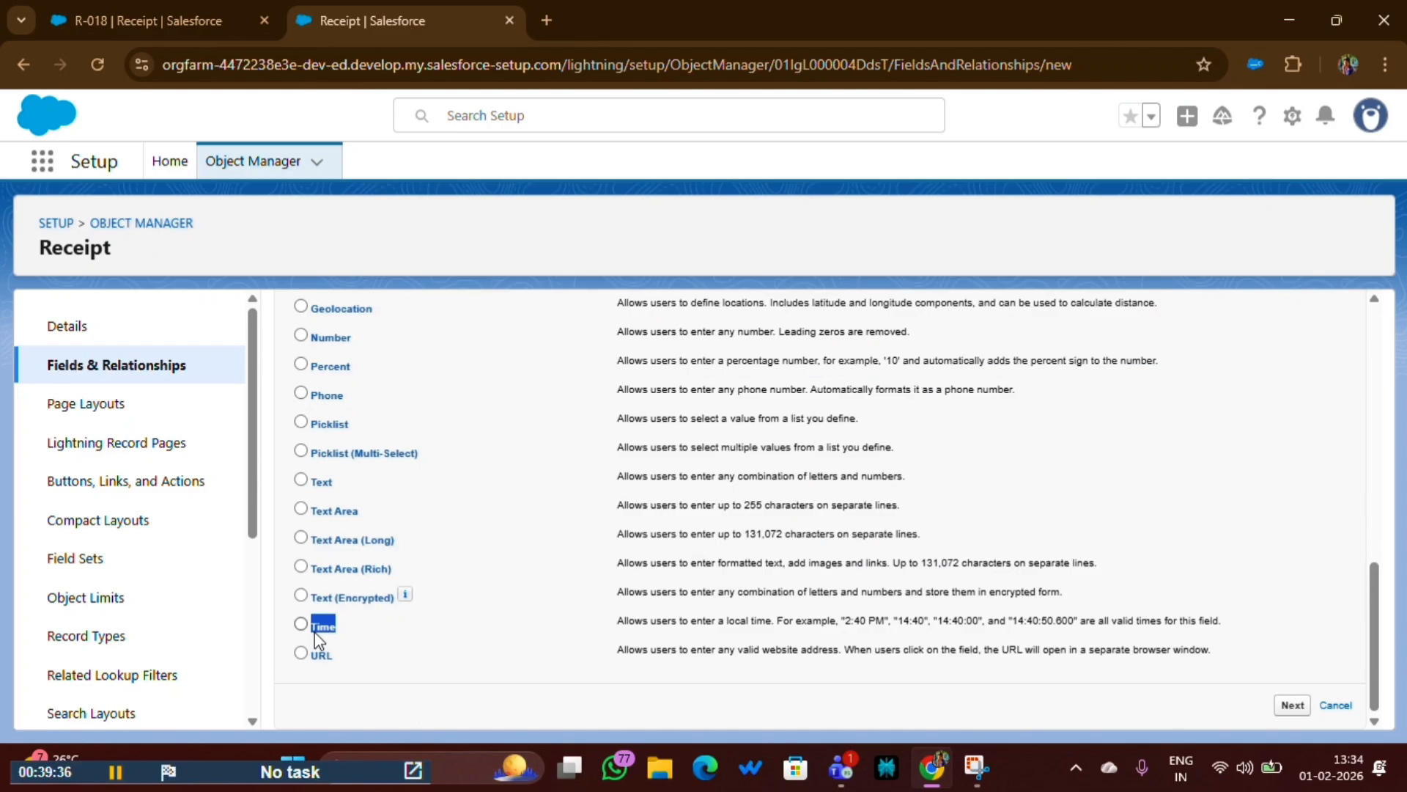
drag(614, 632, 1235, 632)
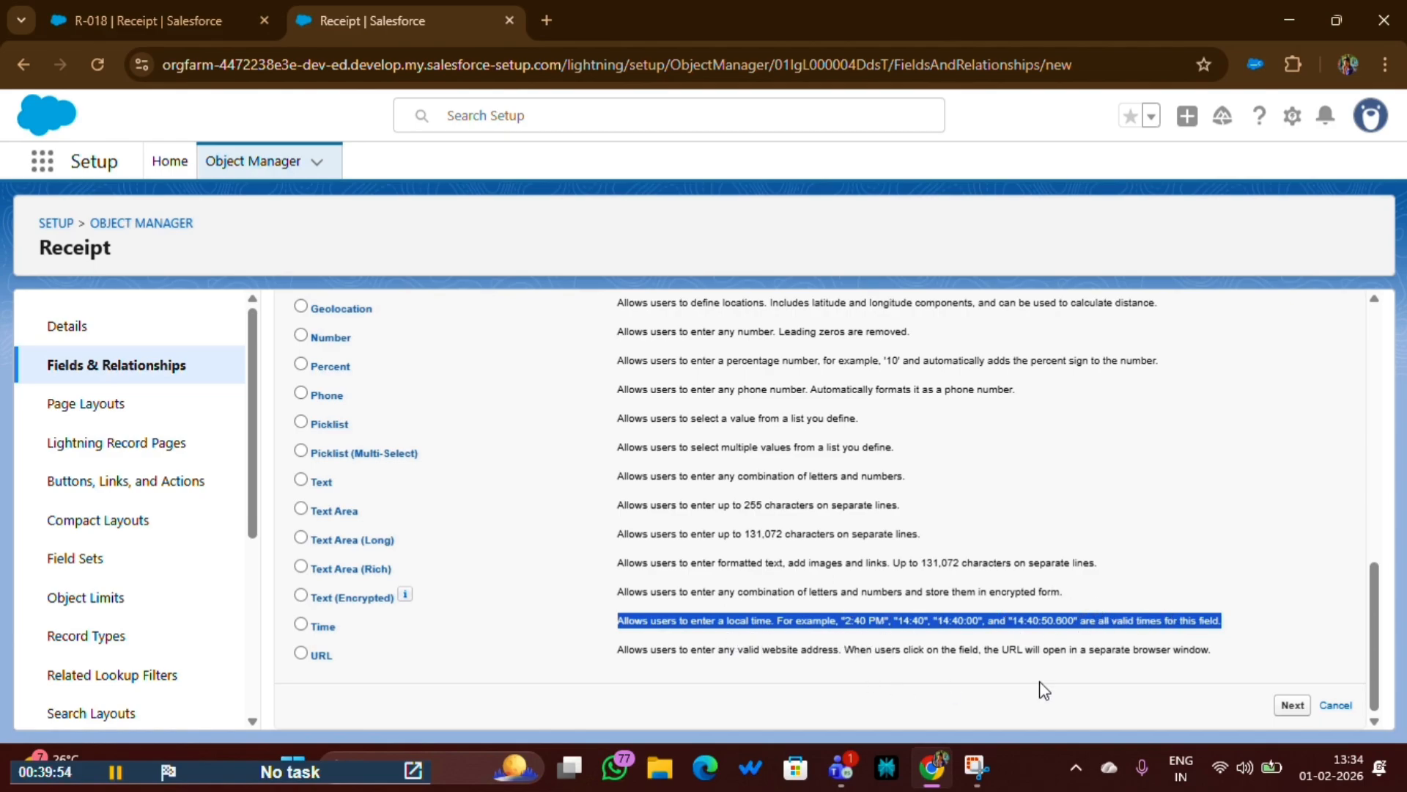
click(302, 624)
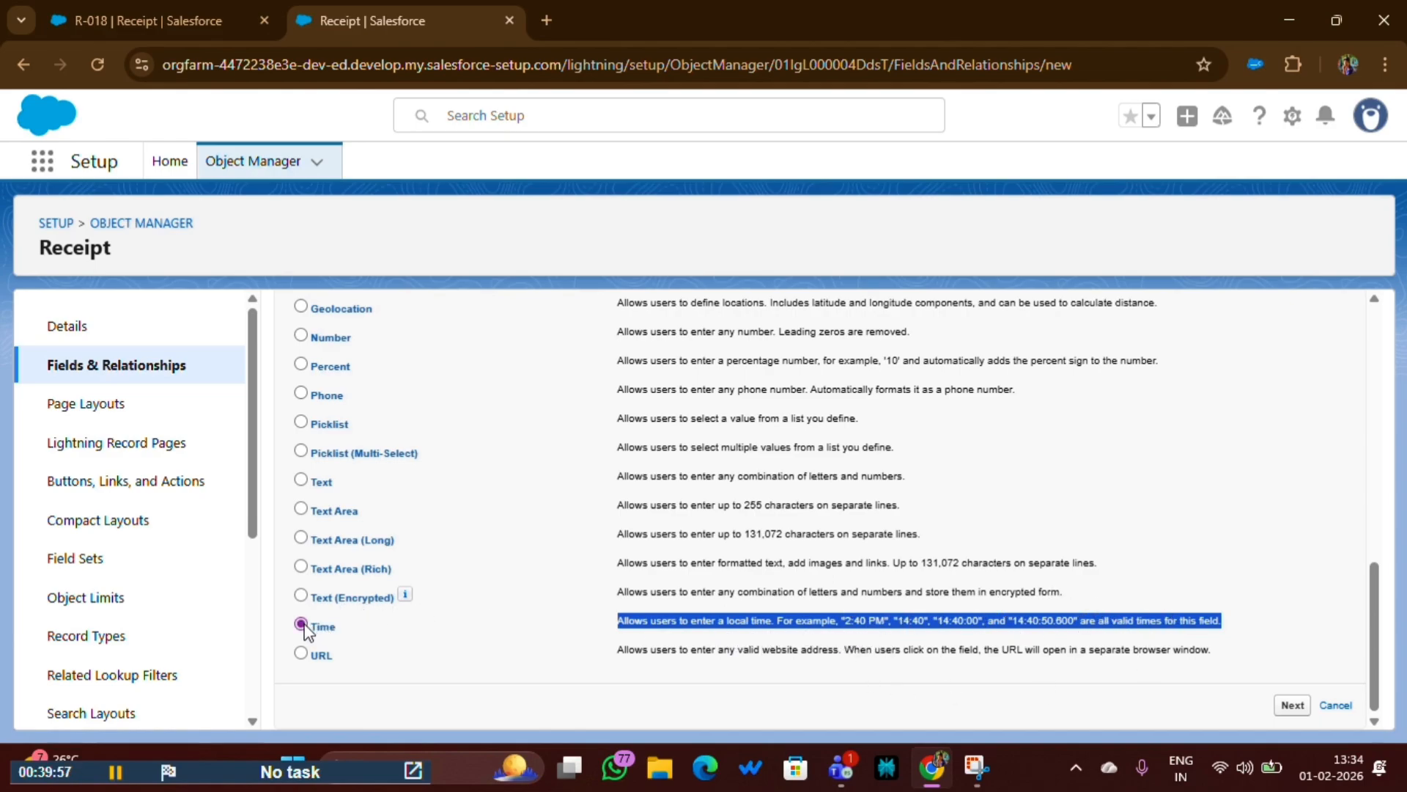
click(1293, 706)
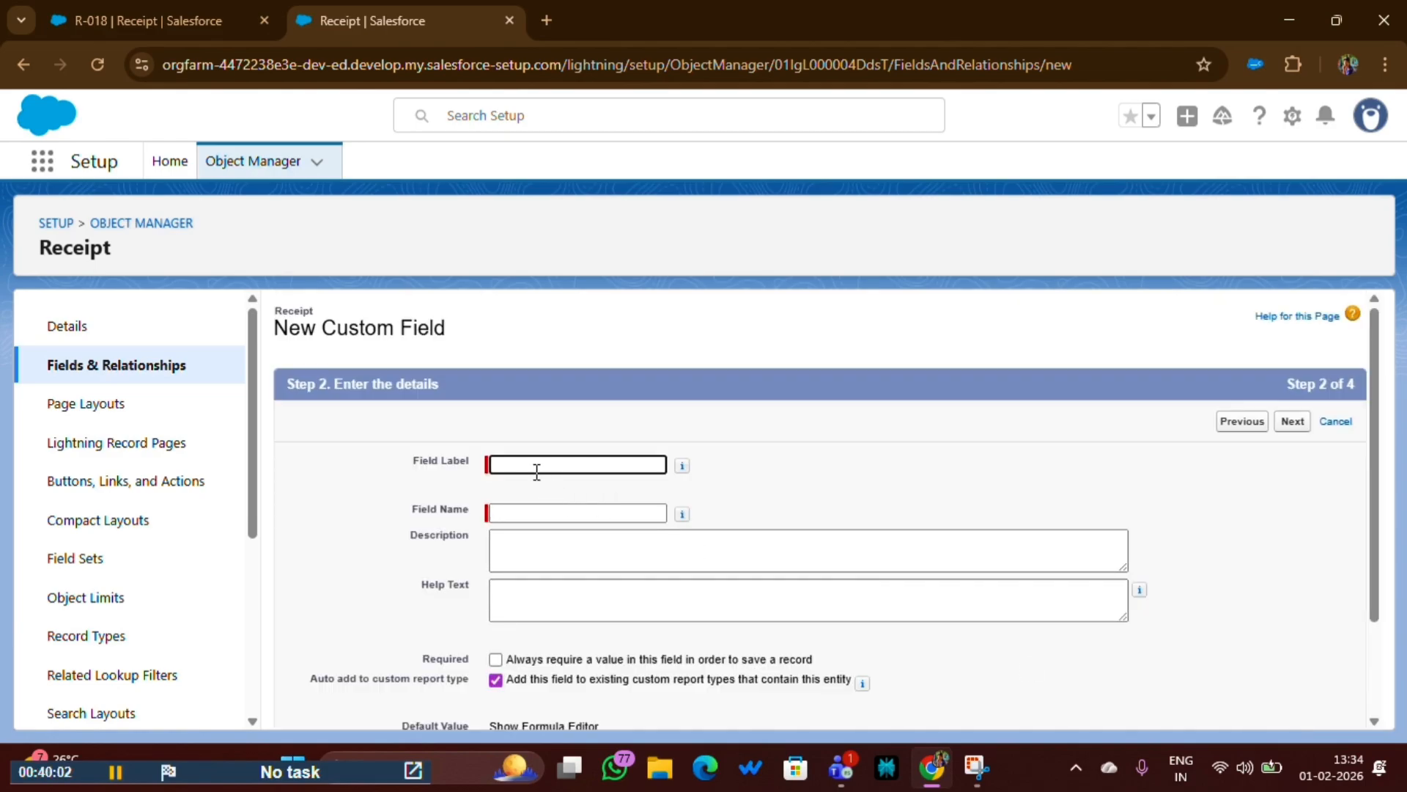
Label the field Receipt Generated Time, accept the default field-level security and Receipt Layout assignment, and save it
click(531, 466)
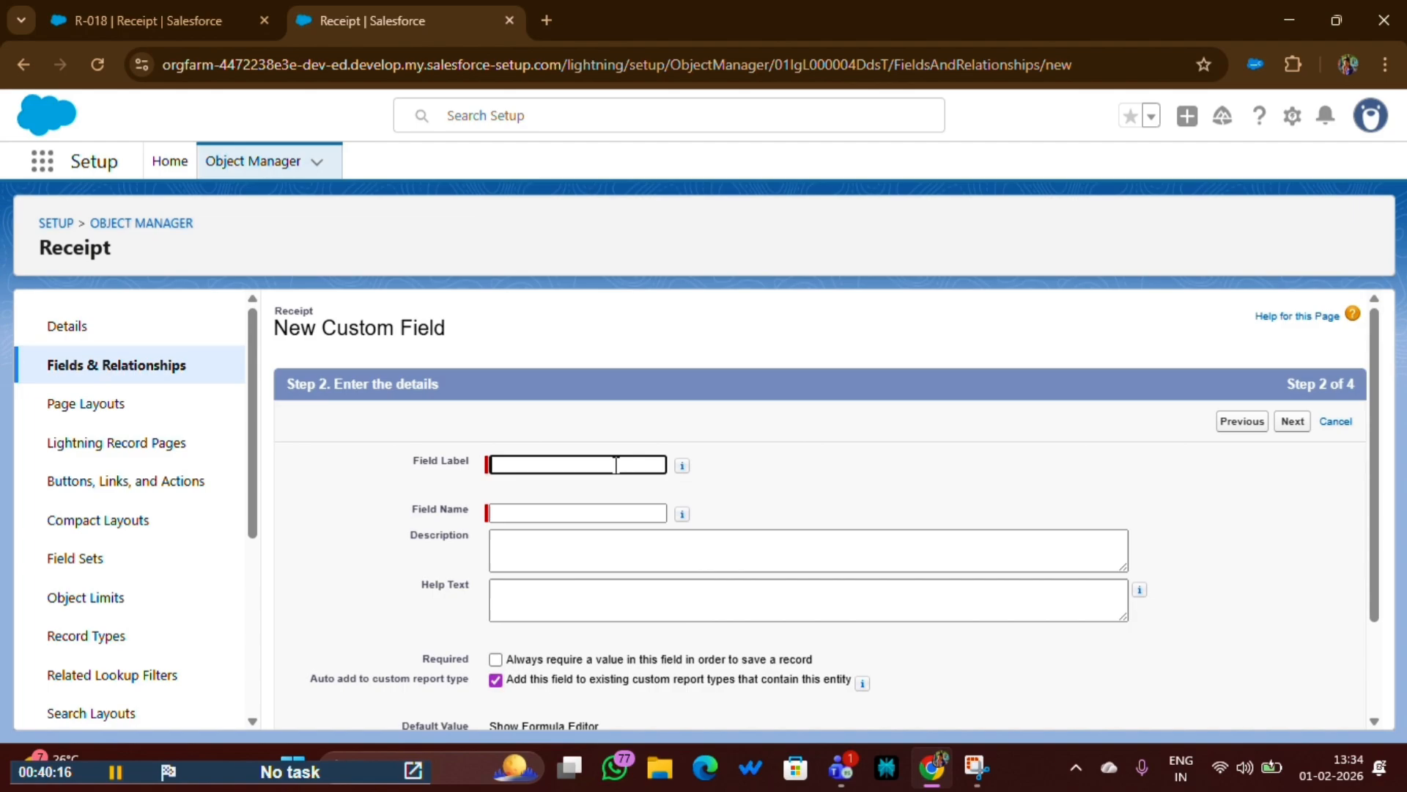
text(Receipt)
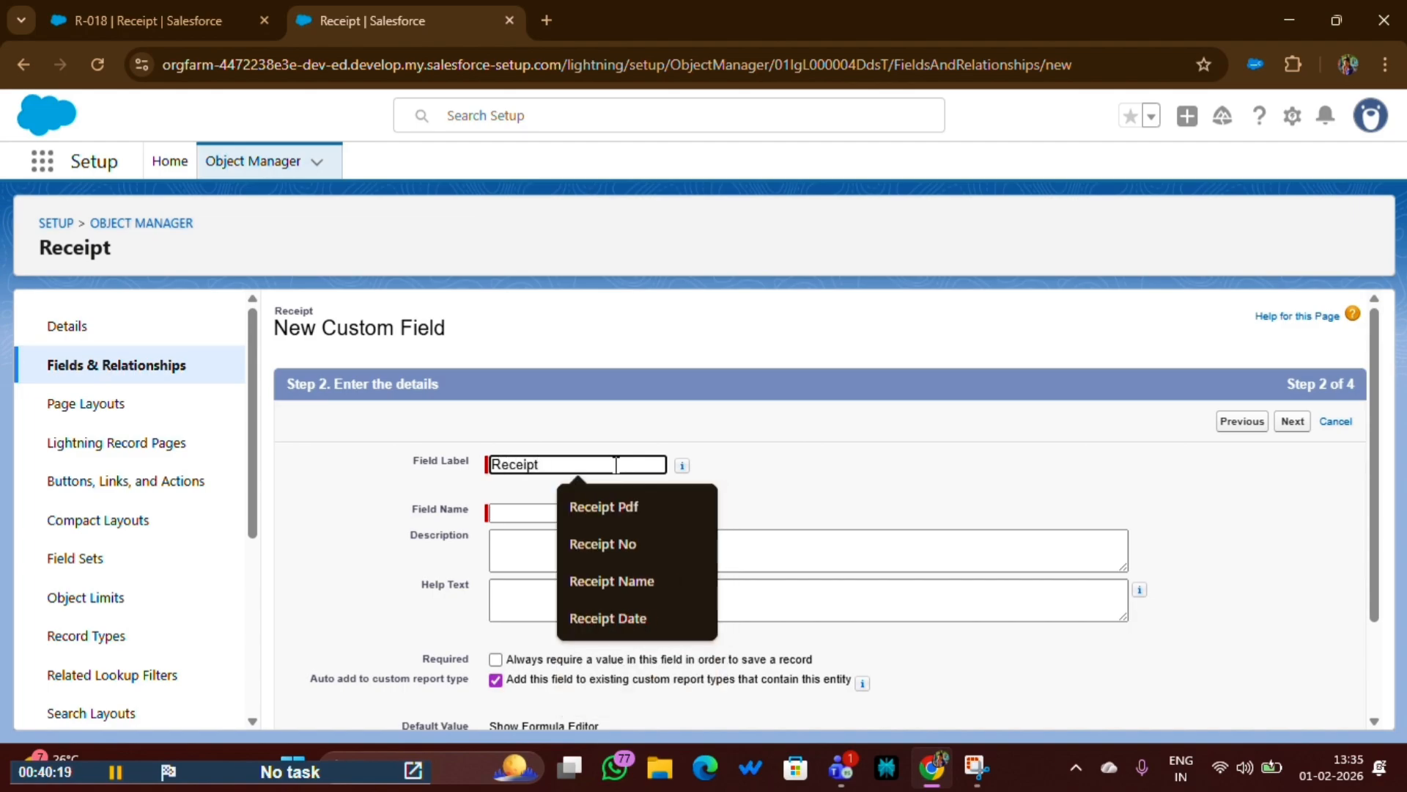
text( Generated Time)
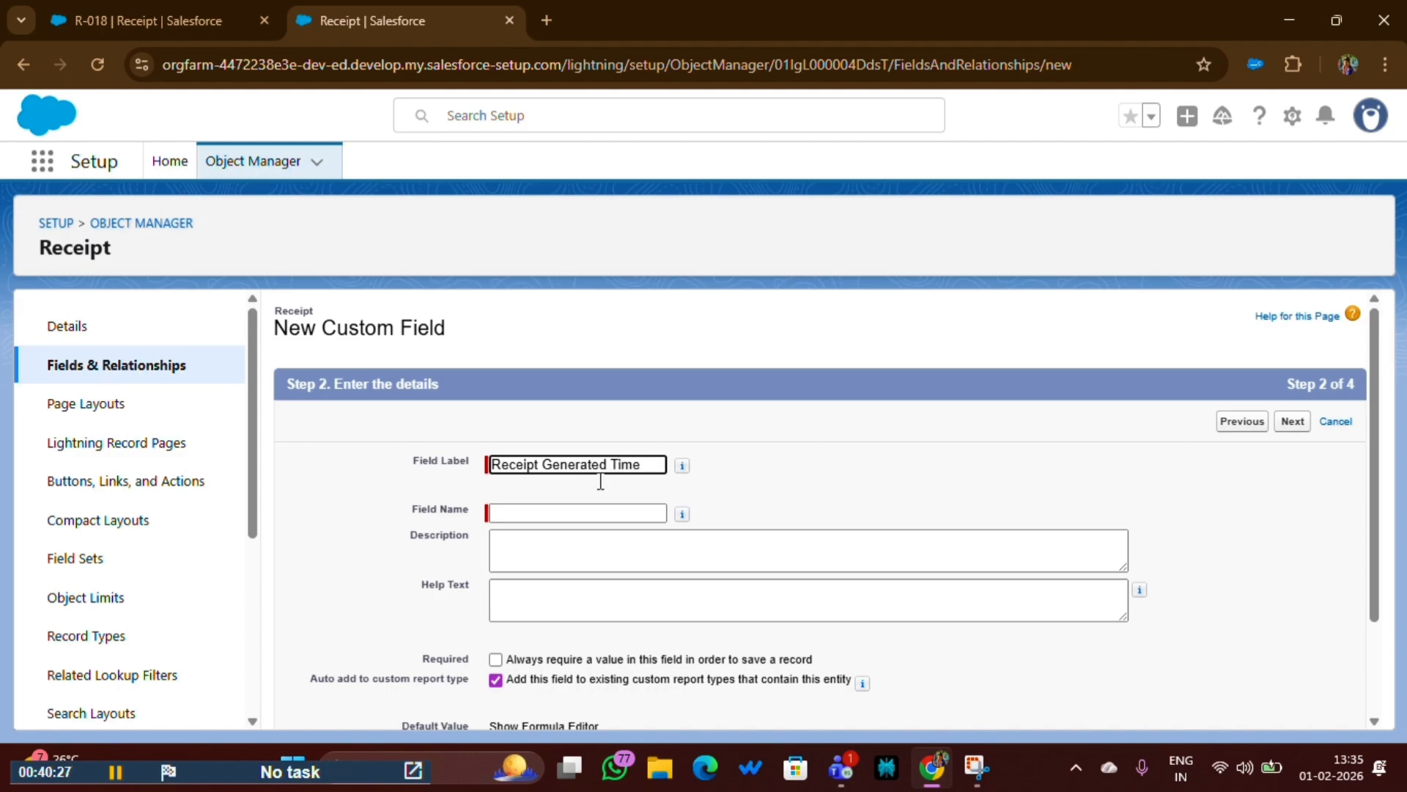
click(568, 535)
scroll(806, 586, down, 2)
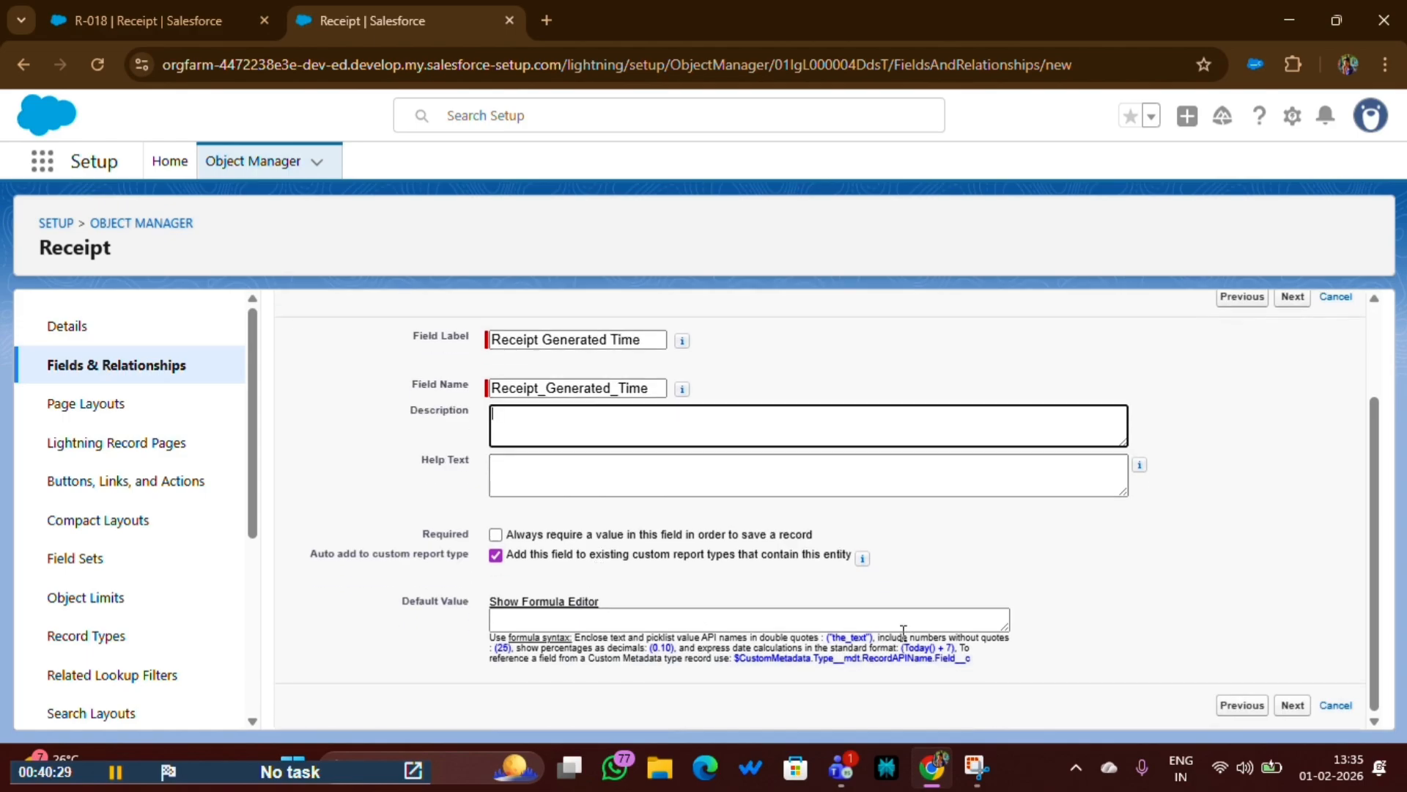
click(1292, 707)
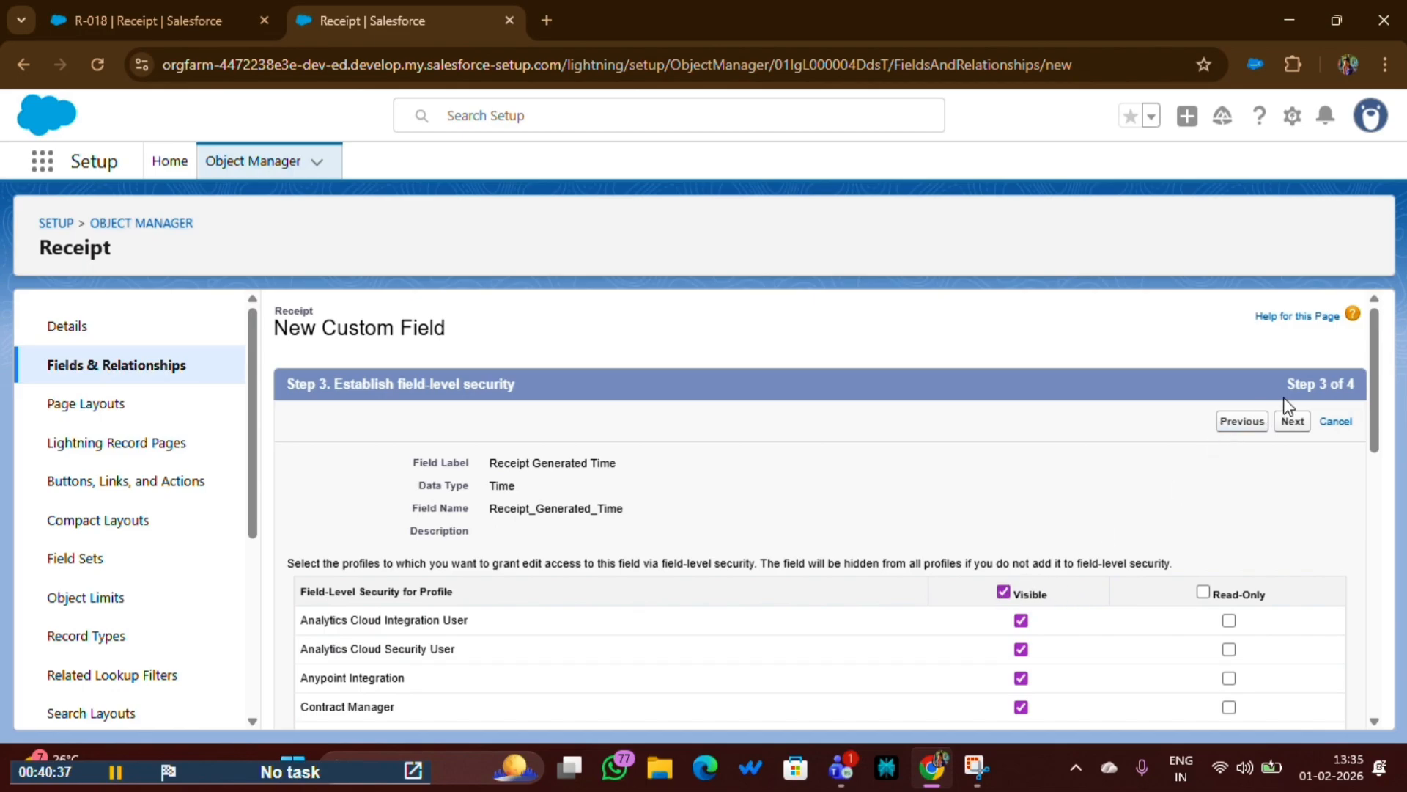
click(1296, 425)
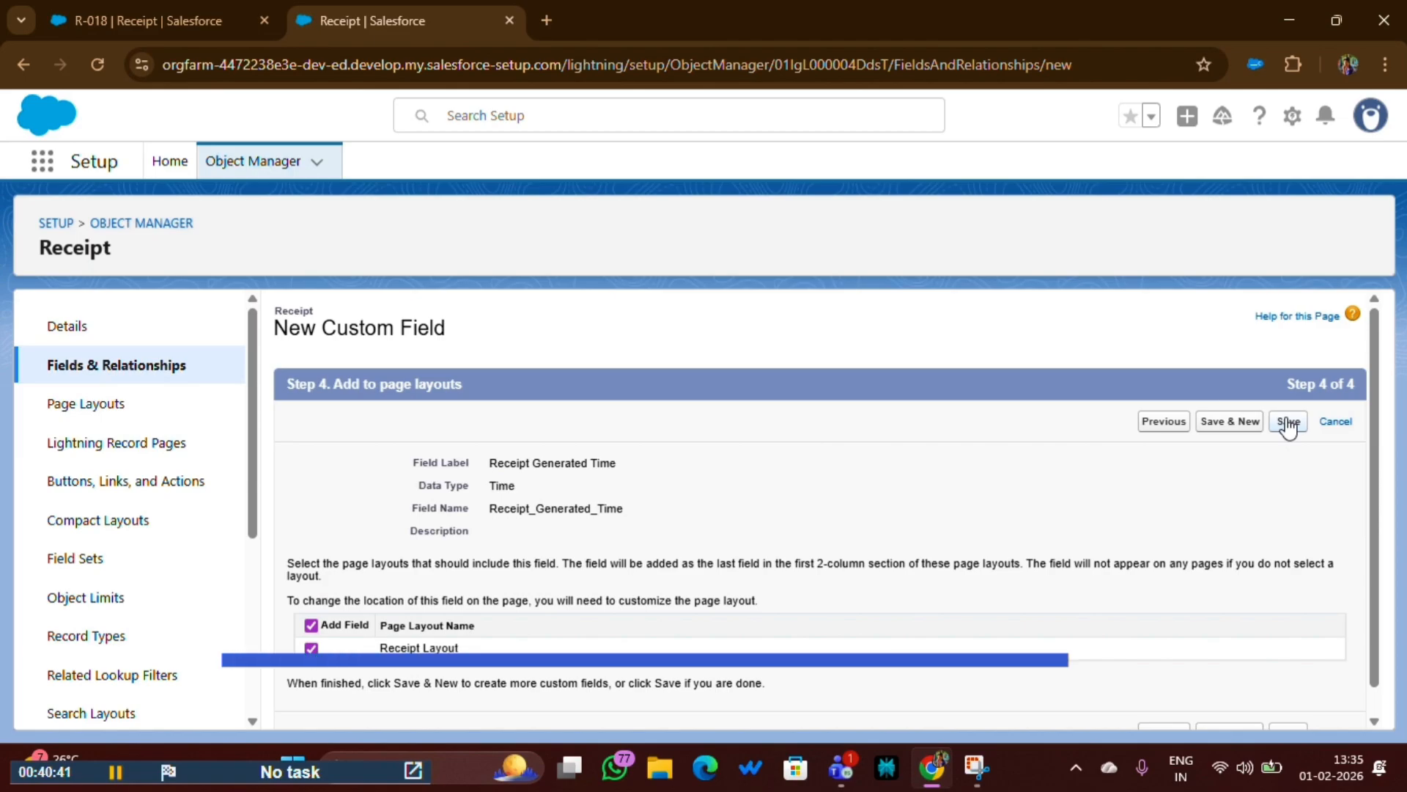
click(1288, 423)
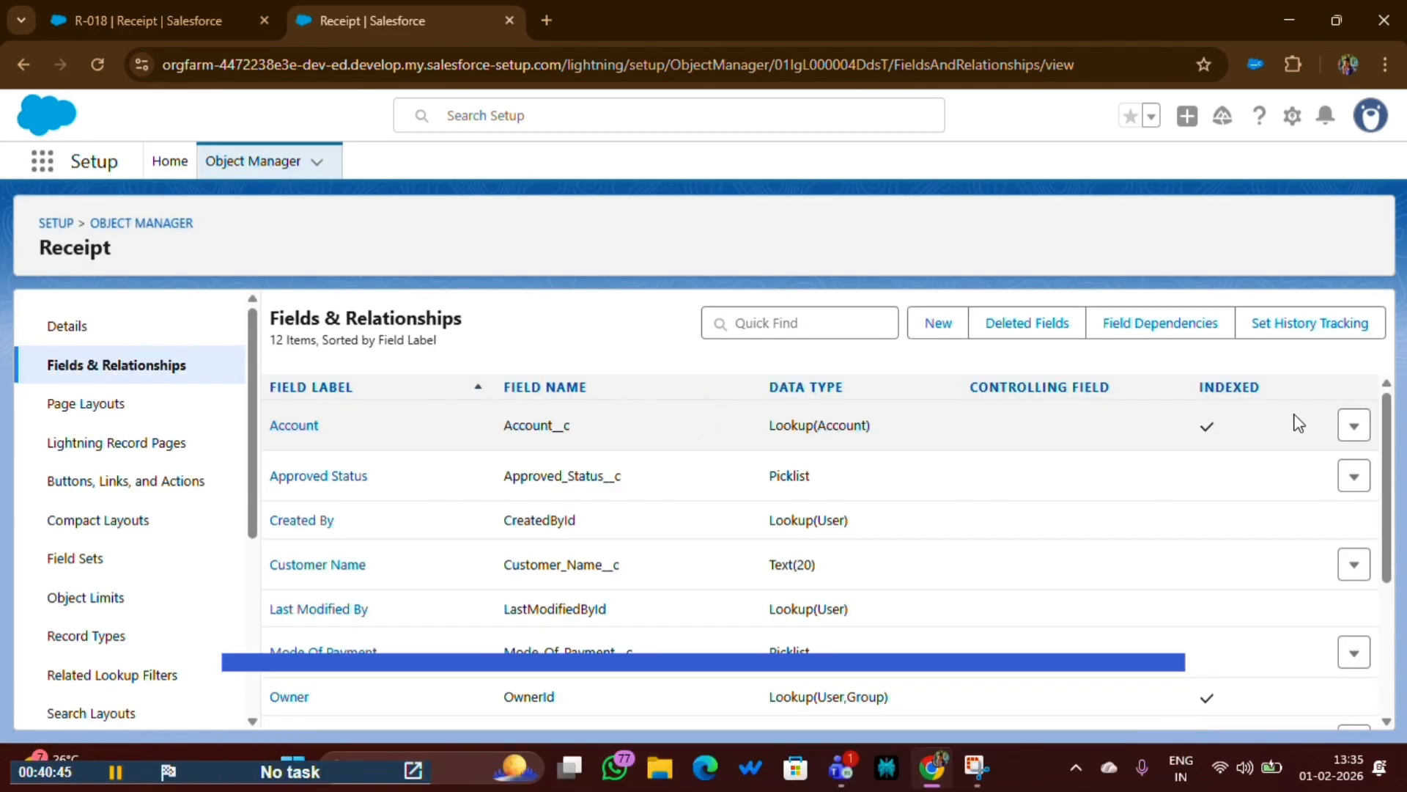
In the Receipt Layout, move Receipt Generated Time directly below Total Received Amount in the Information section and save the layout
click(76, 412)
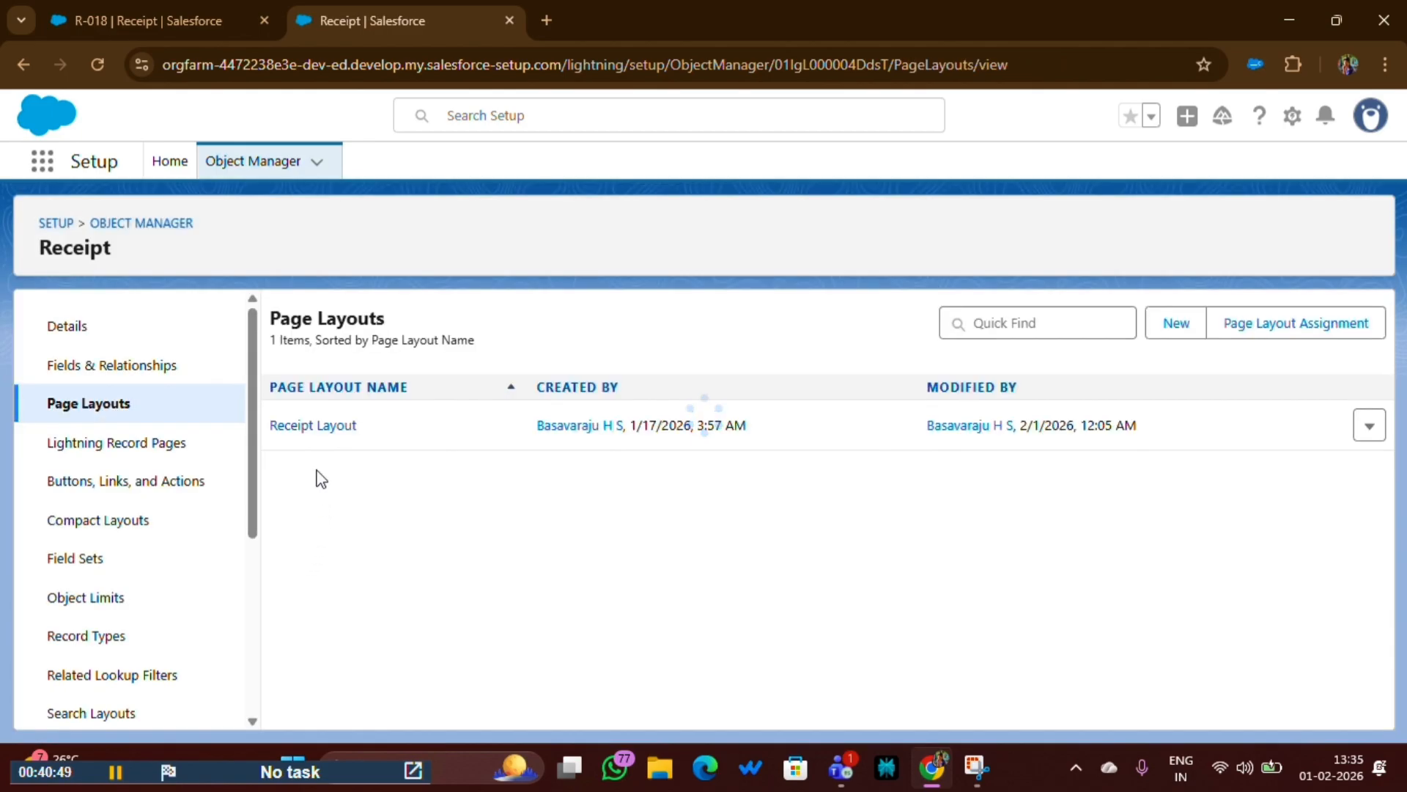
click(311, 427)
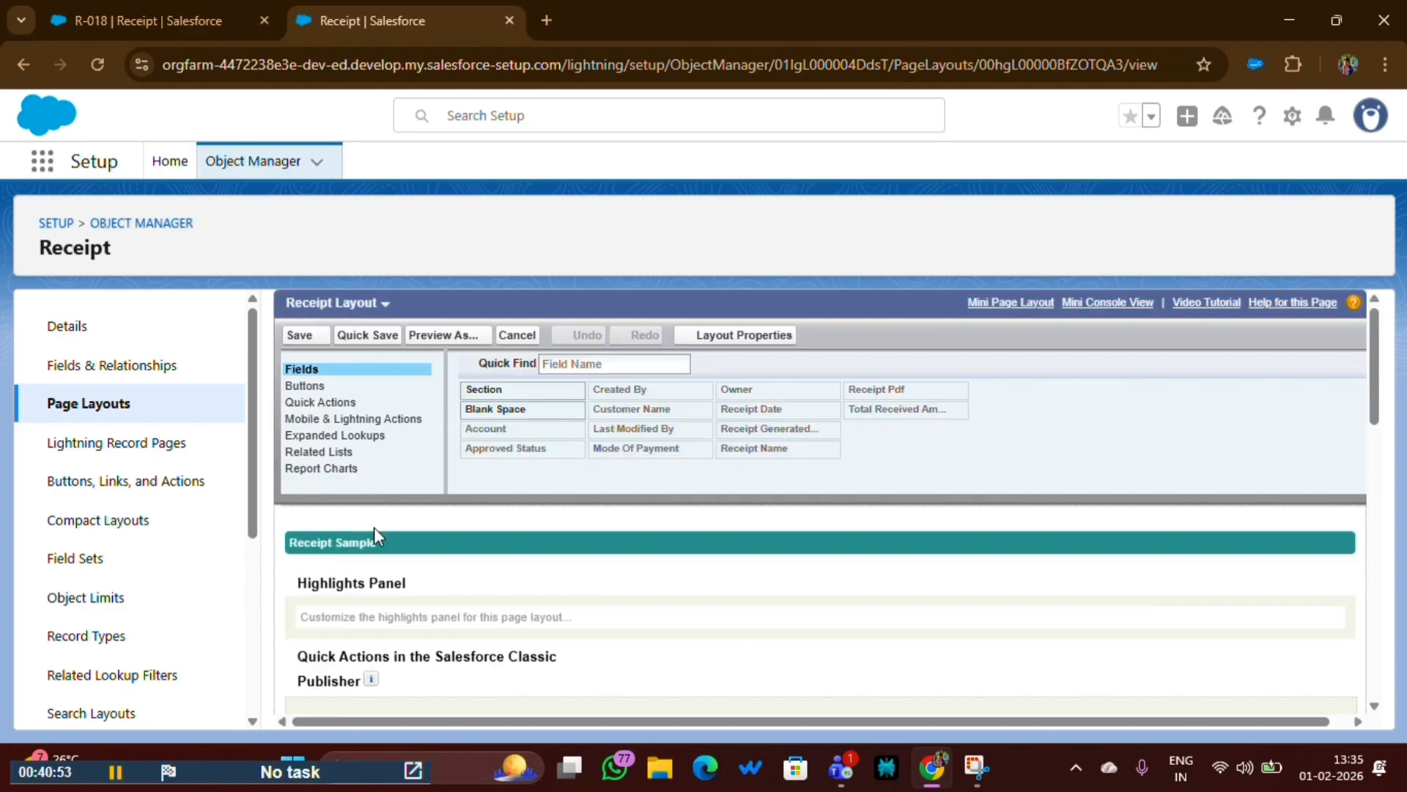
scroll(374, 527, down, 5)
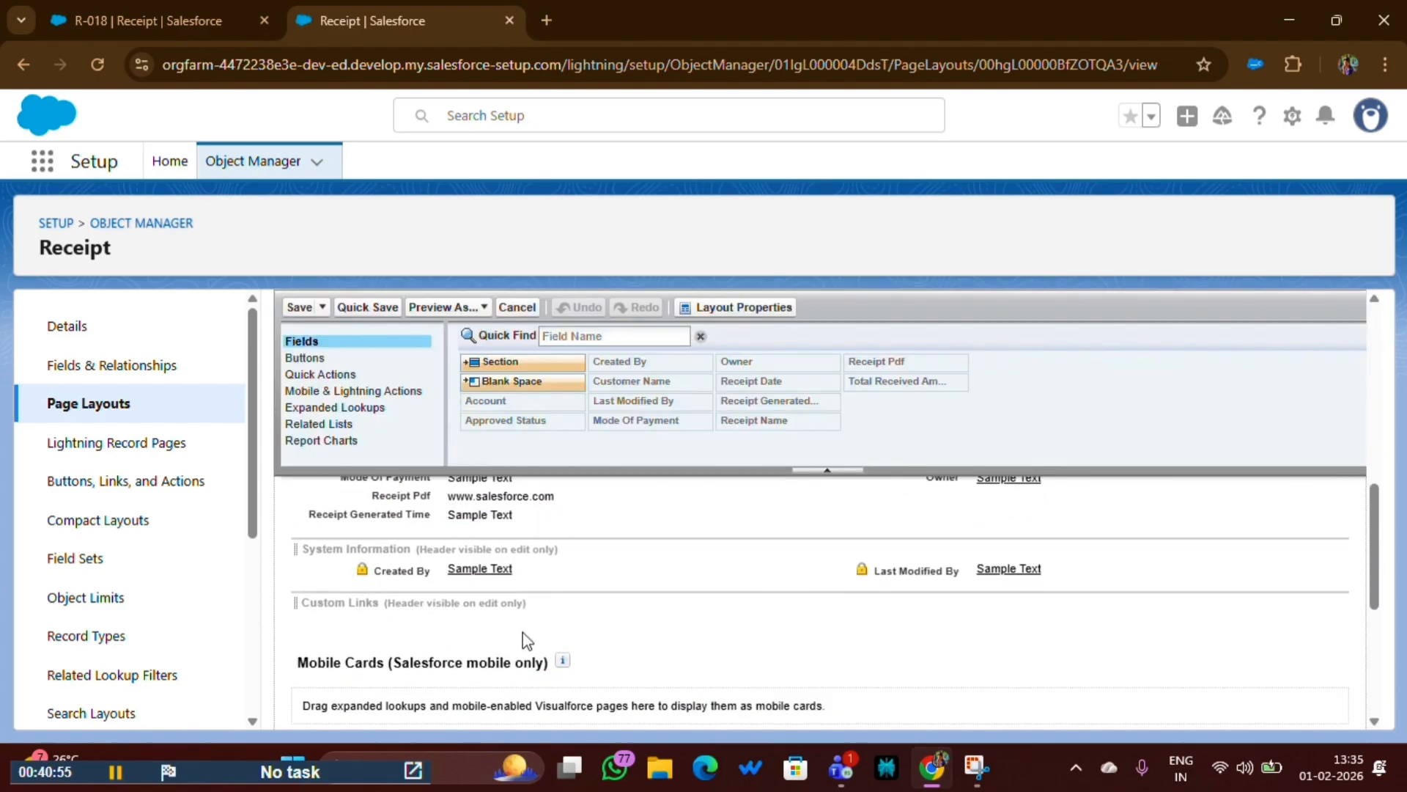
scroll(513, 638, up, 1)
click(433, 618)
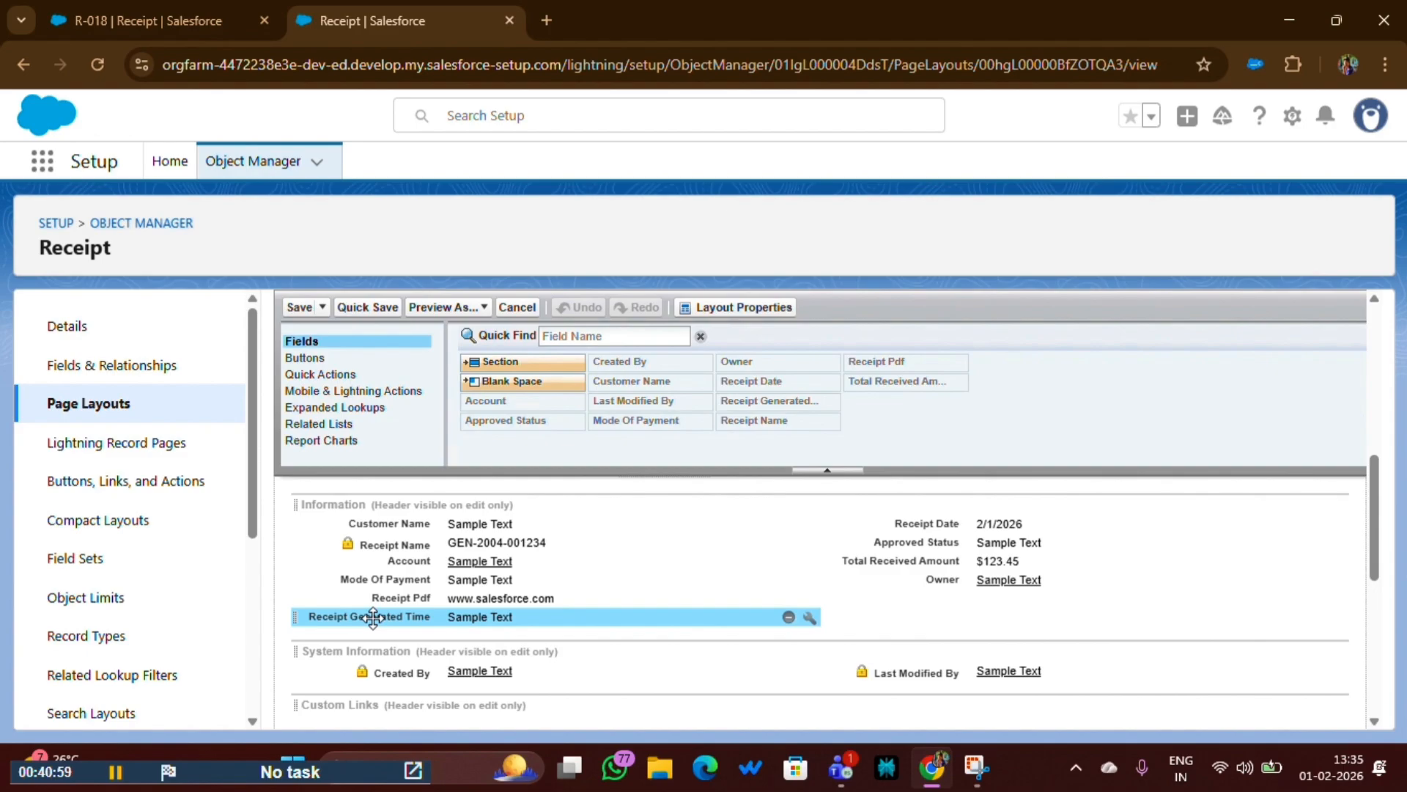
drag(373, 618, 895, 576)
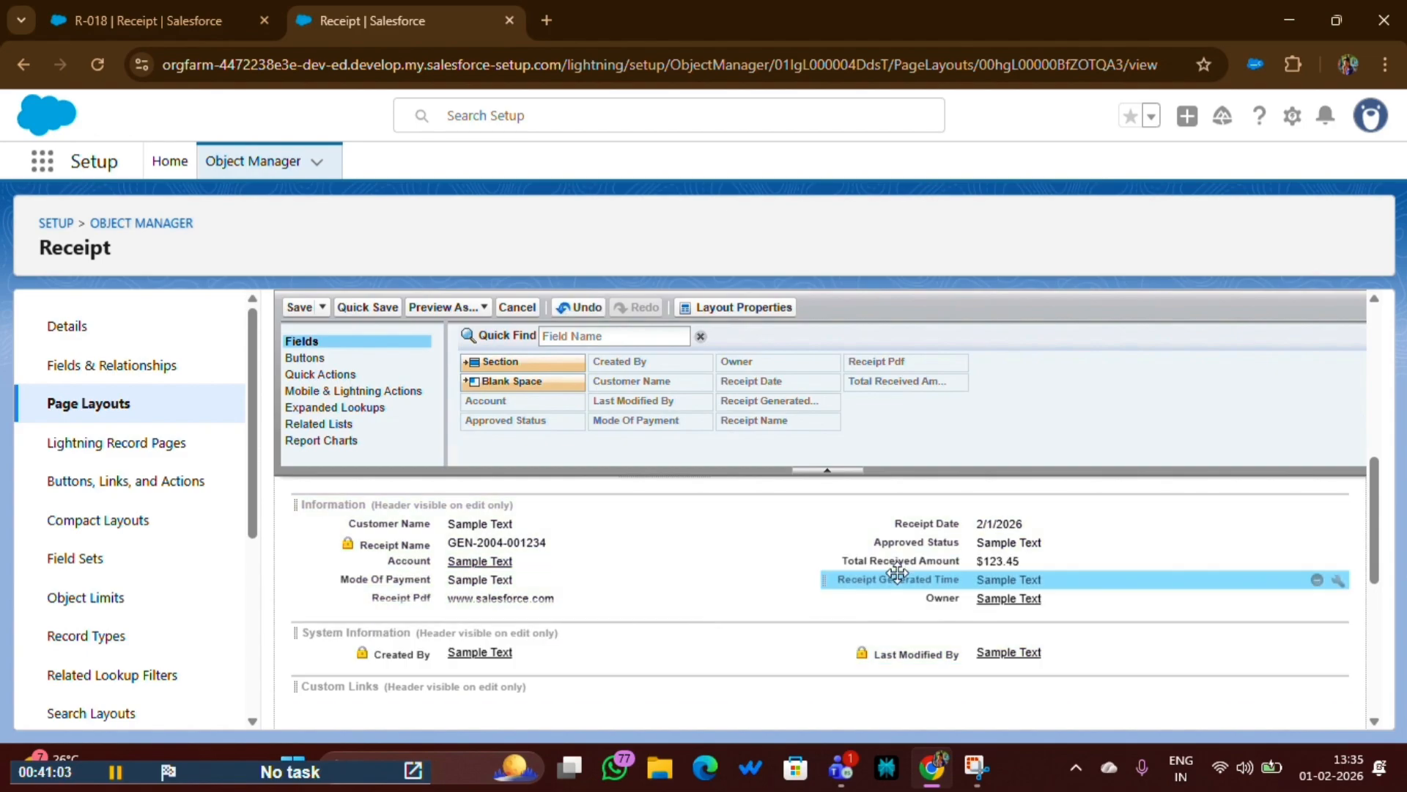
click(366, 306)
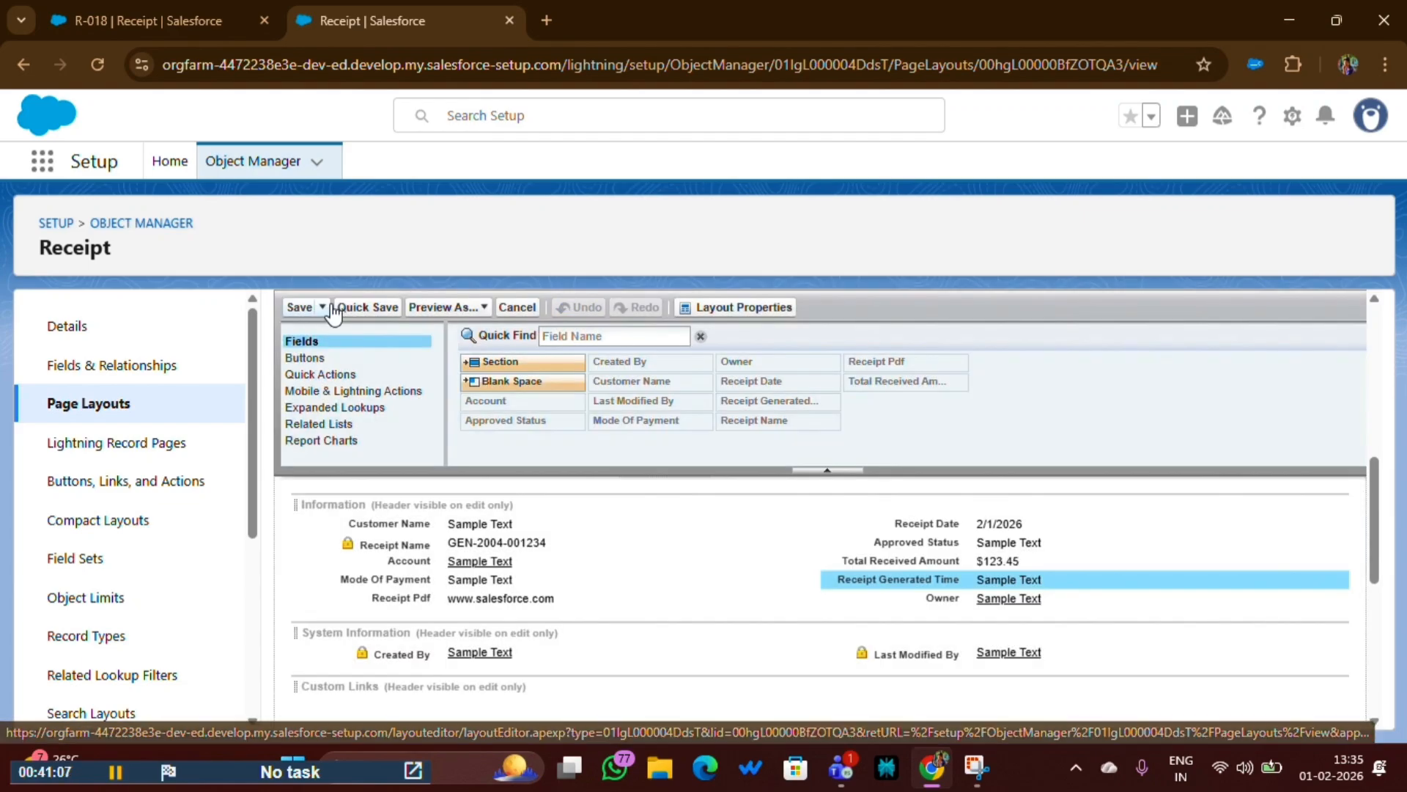
Return to the Receipts list in the Sales app and reload it with an emptied browser cache
click(159, 10)
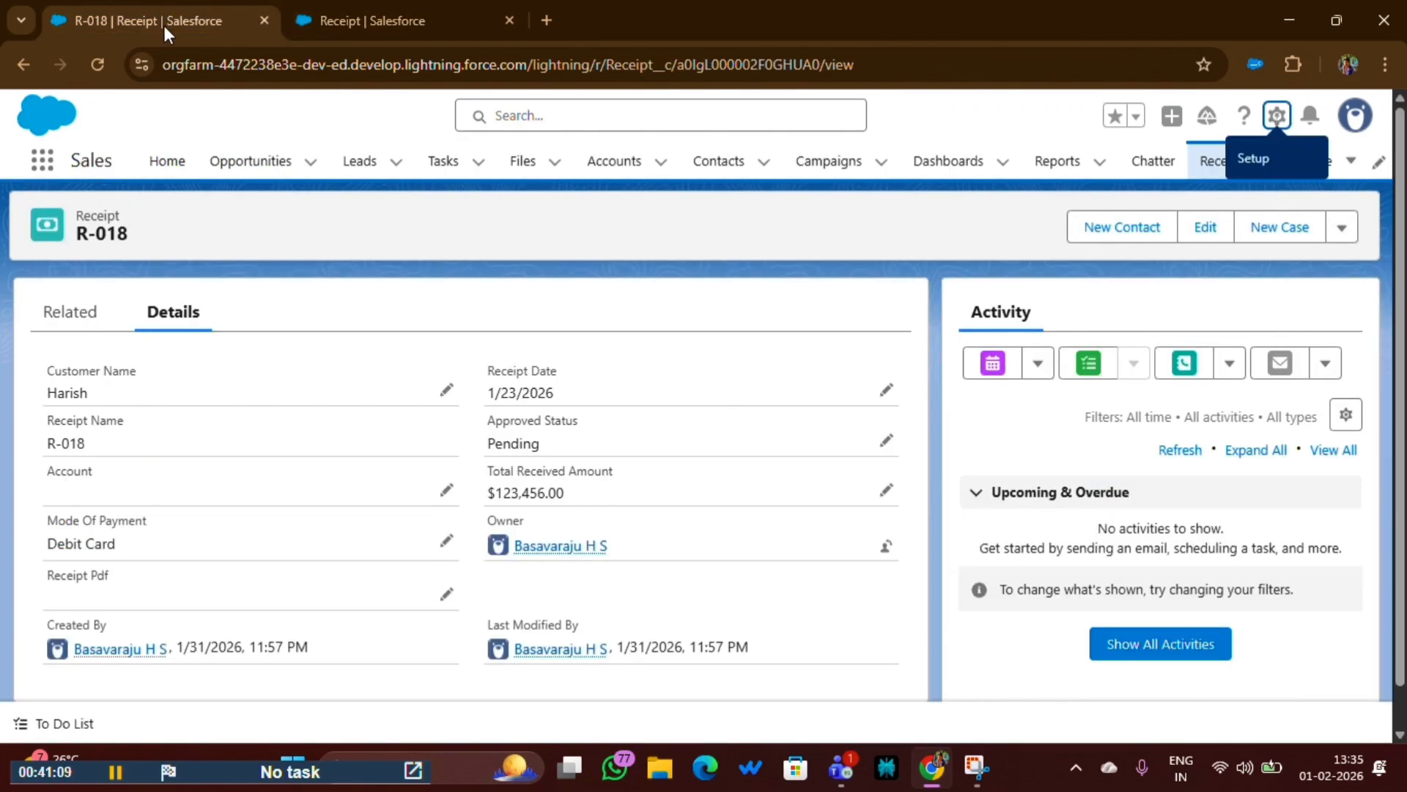
click(1221, 163)
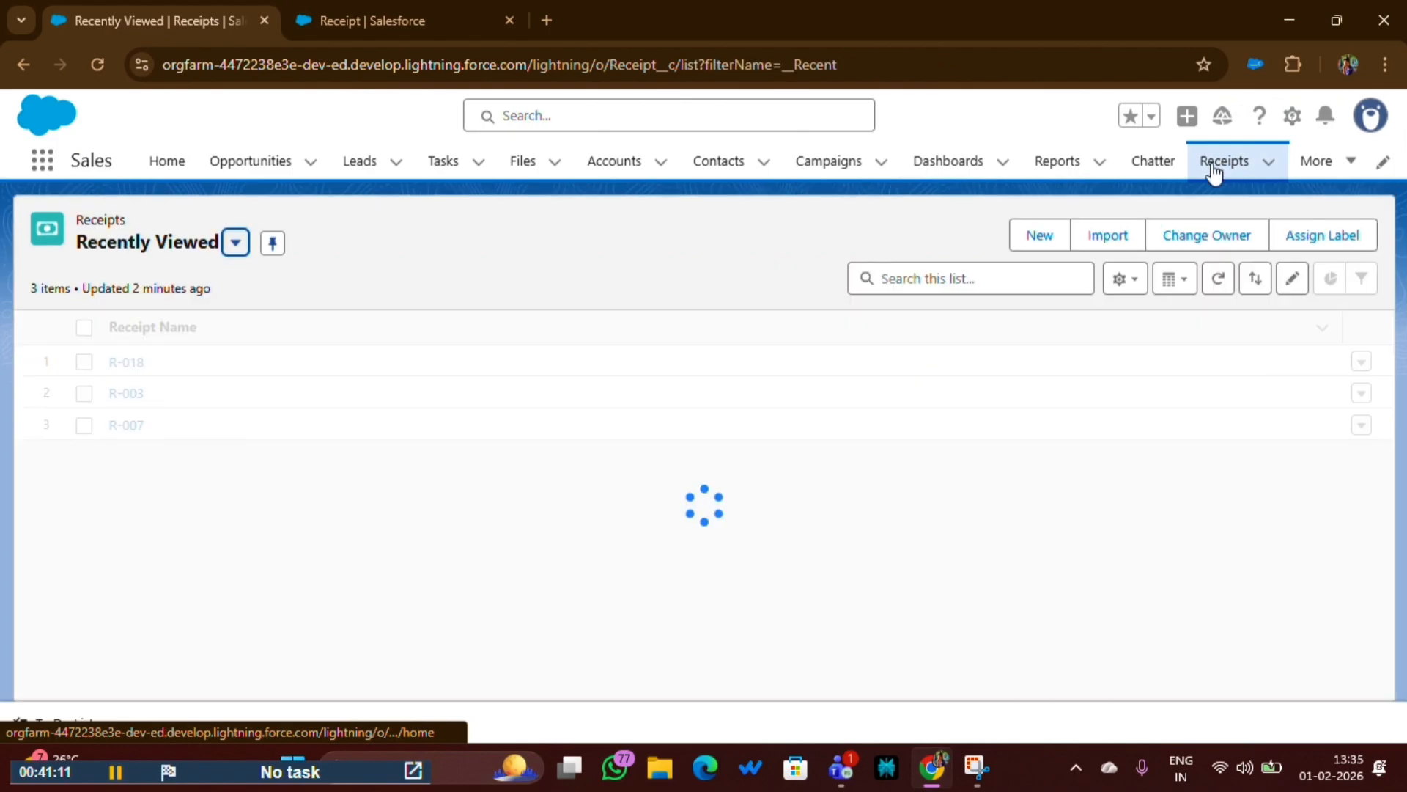
right_click(464, 258)
click(535, 705)
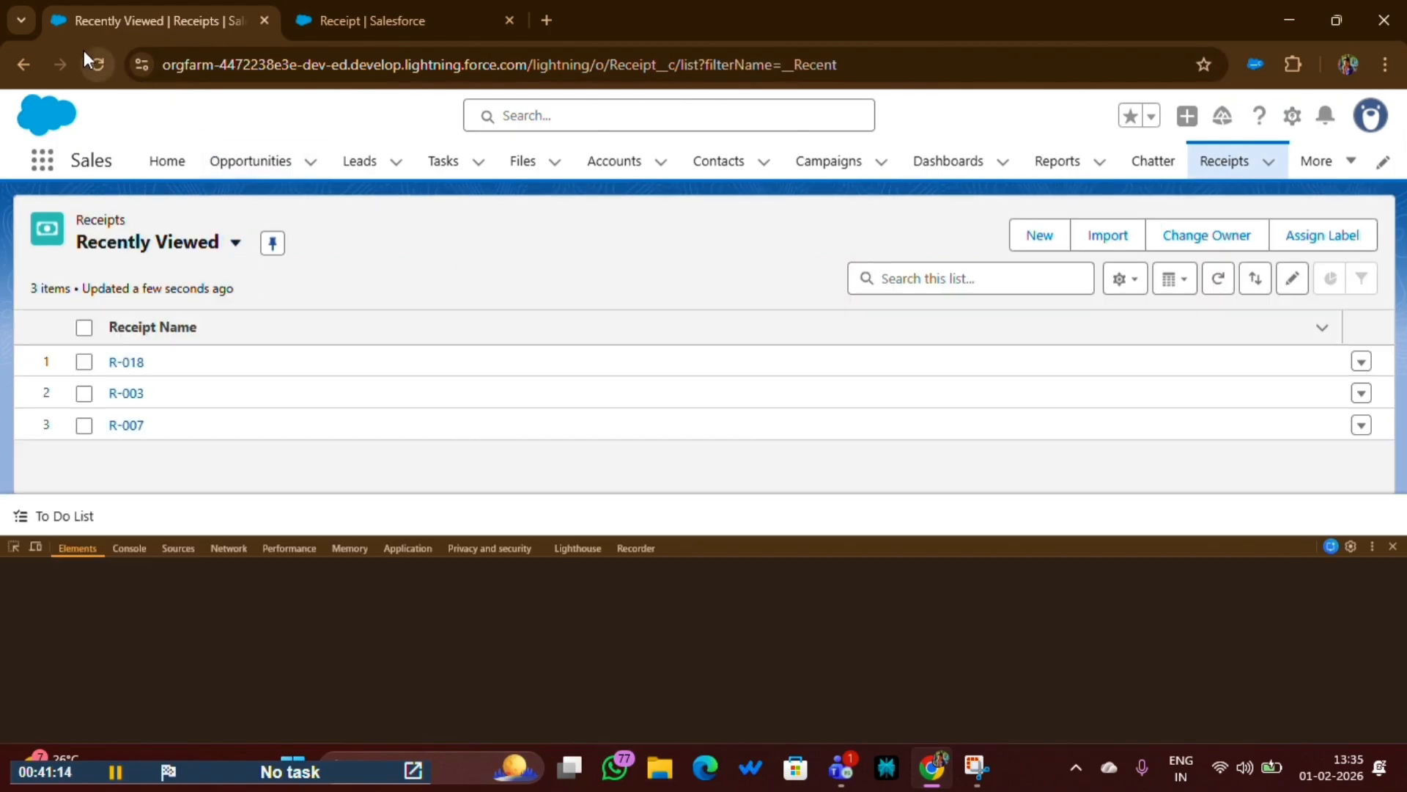
right_click(91, 63)
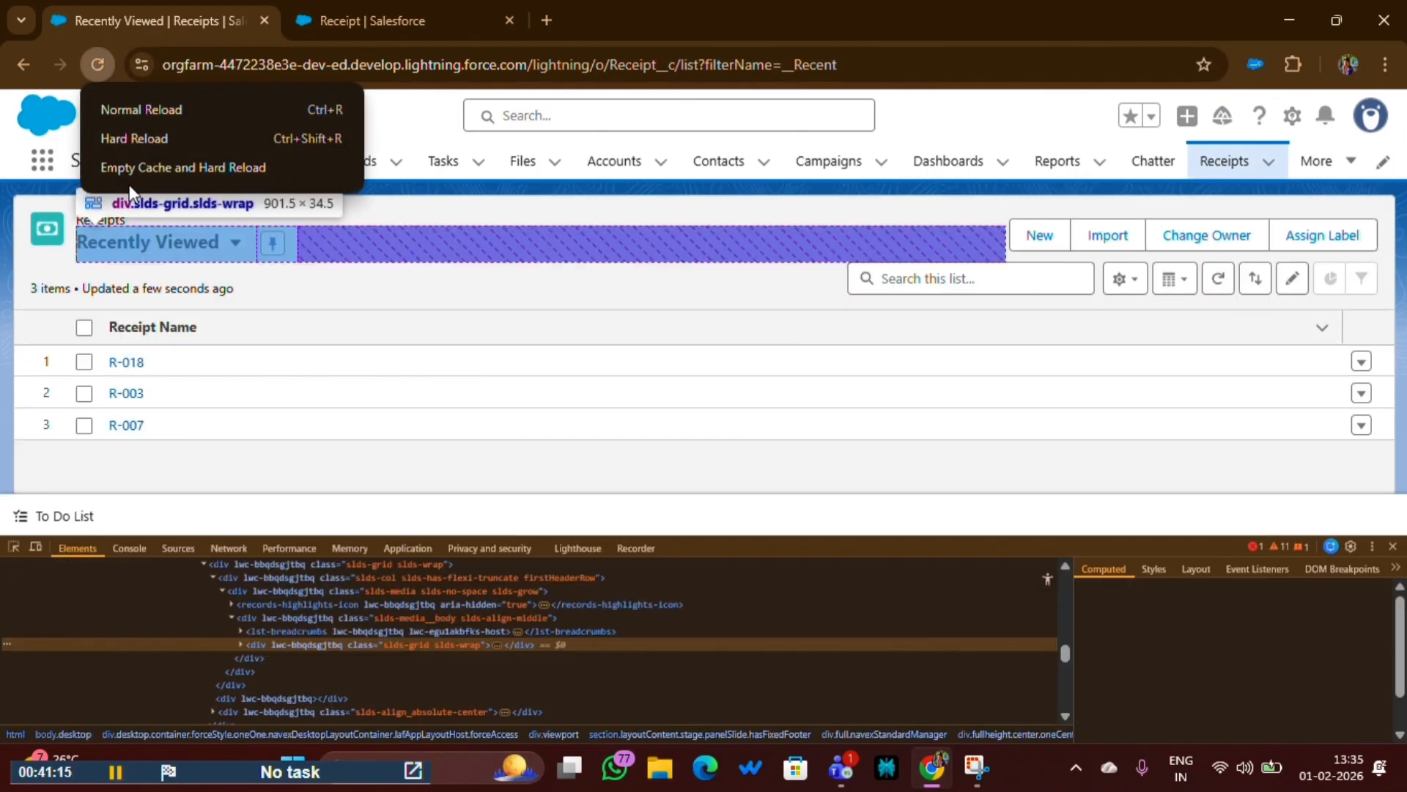
click(140, 167)
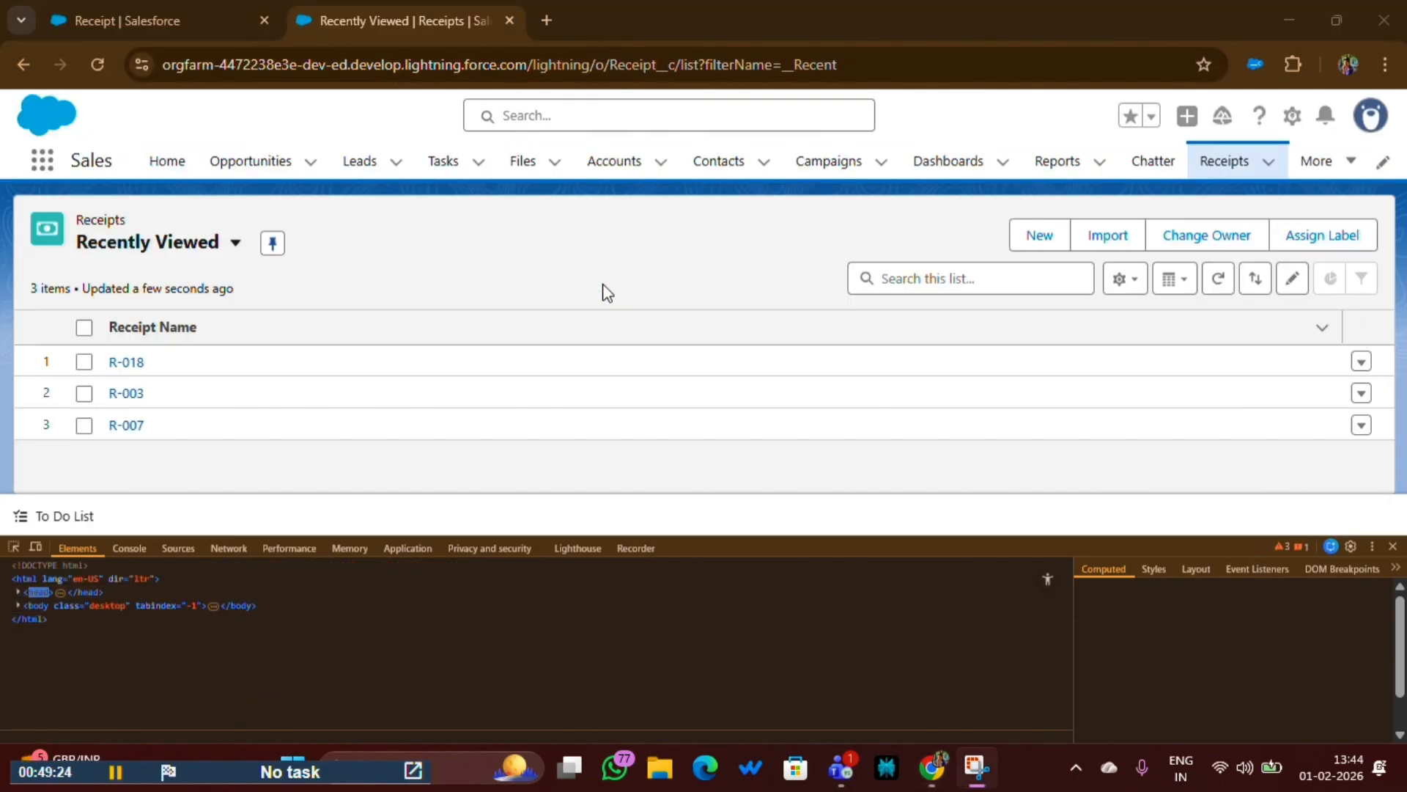
Start a new receipt and fill in the customer's name and a Receipt Date of 2/25/2026
click(1392, 546)
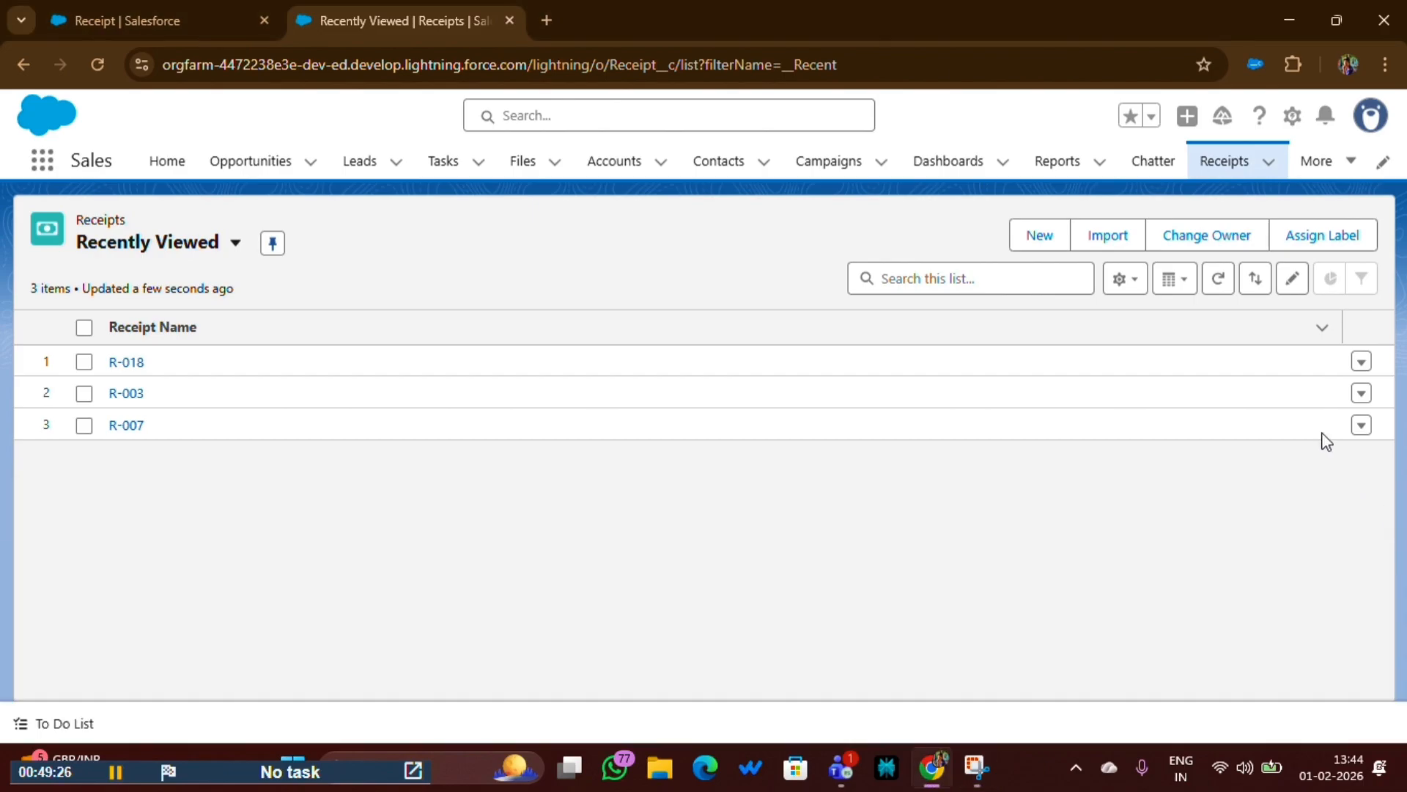
click(1040, 233)
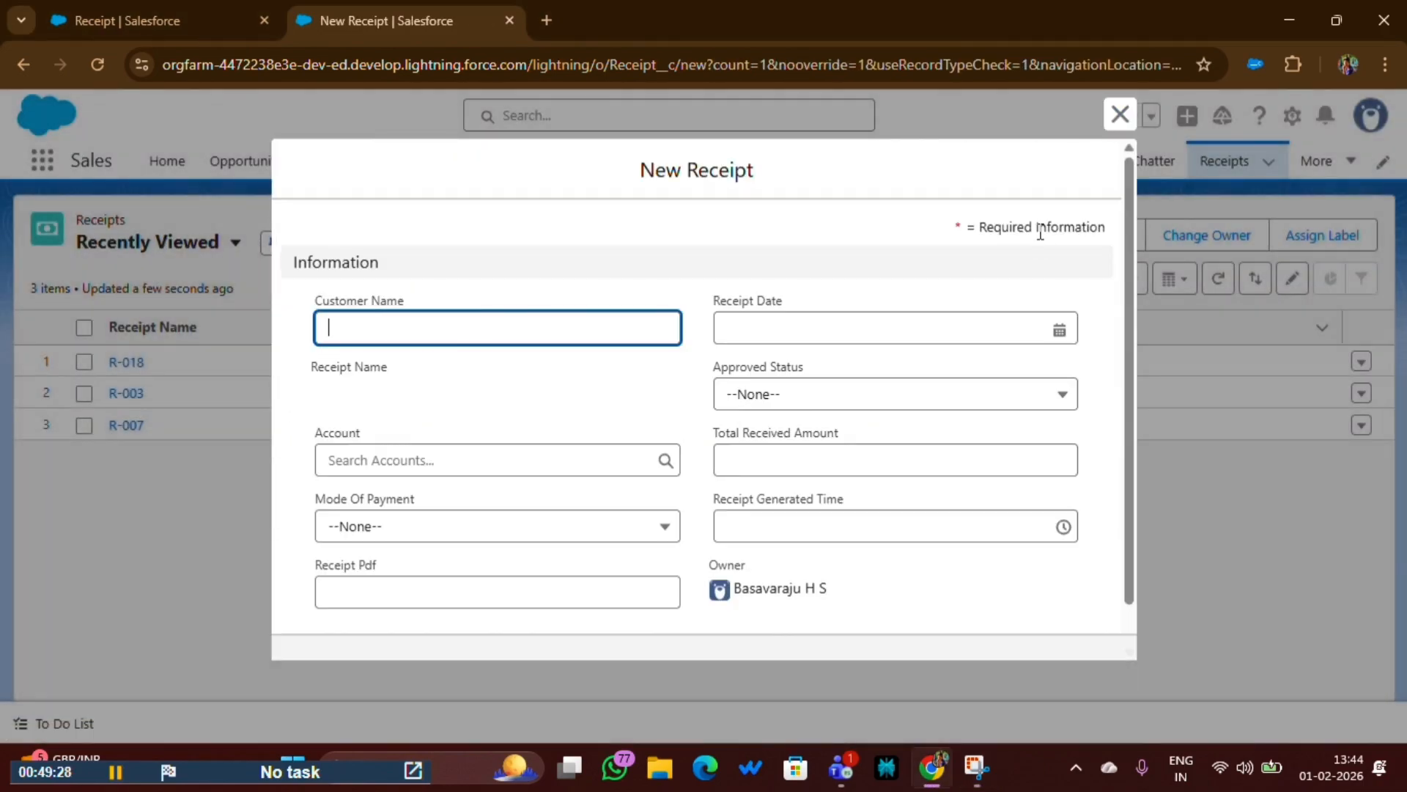
click(484, 334)
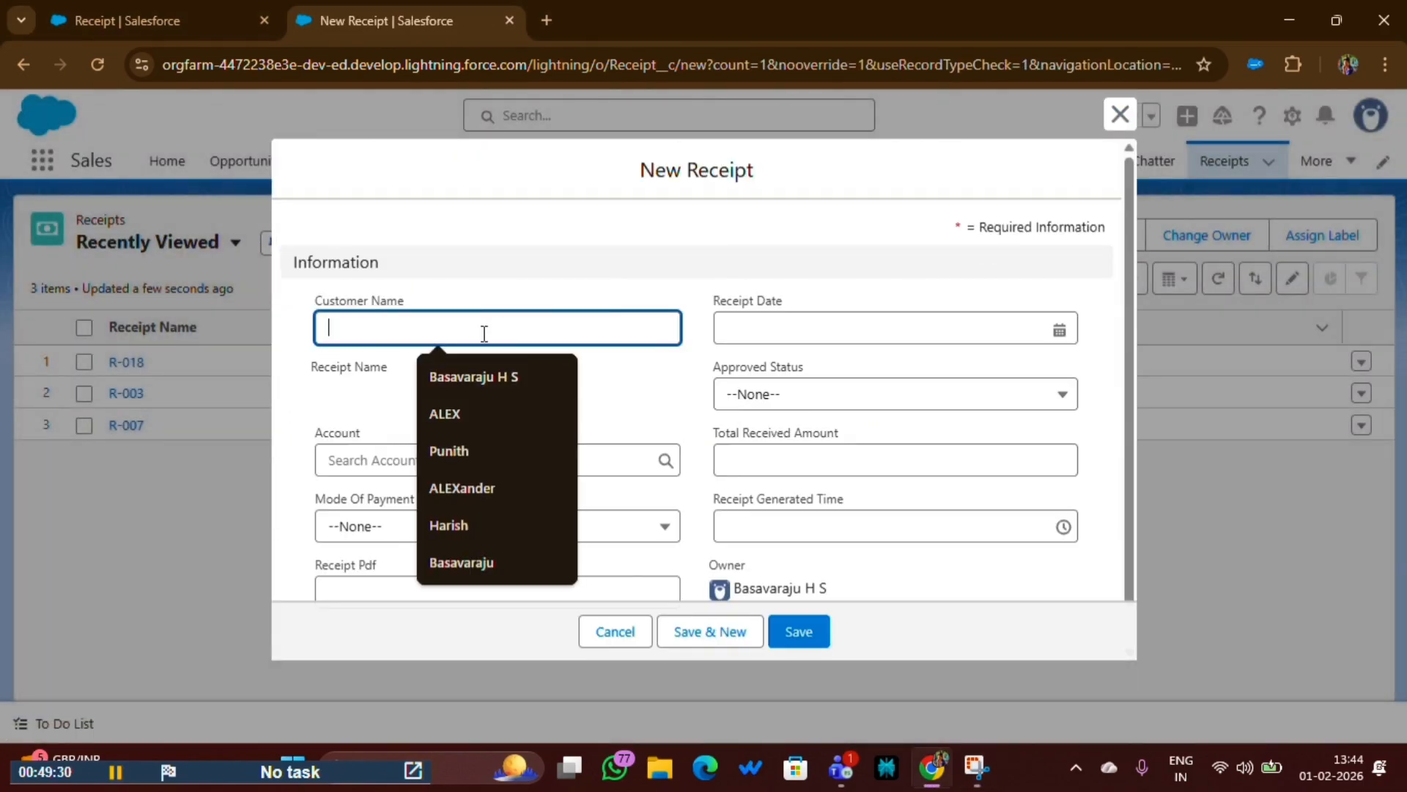
click(463, 528)
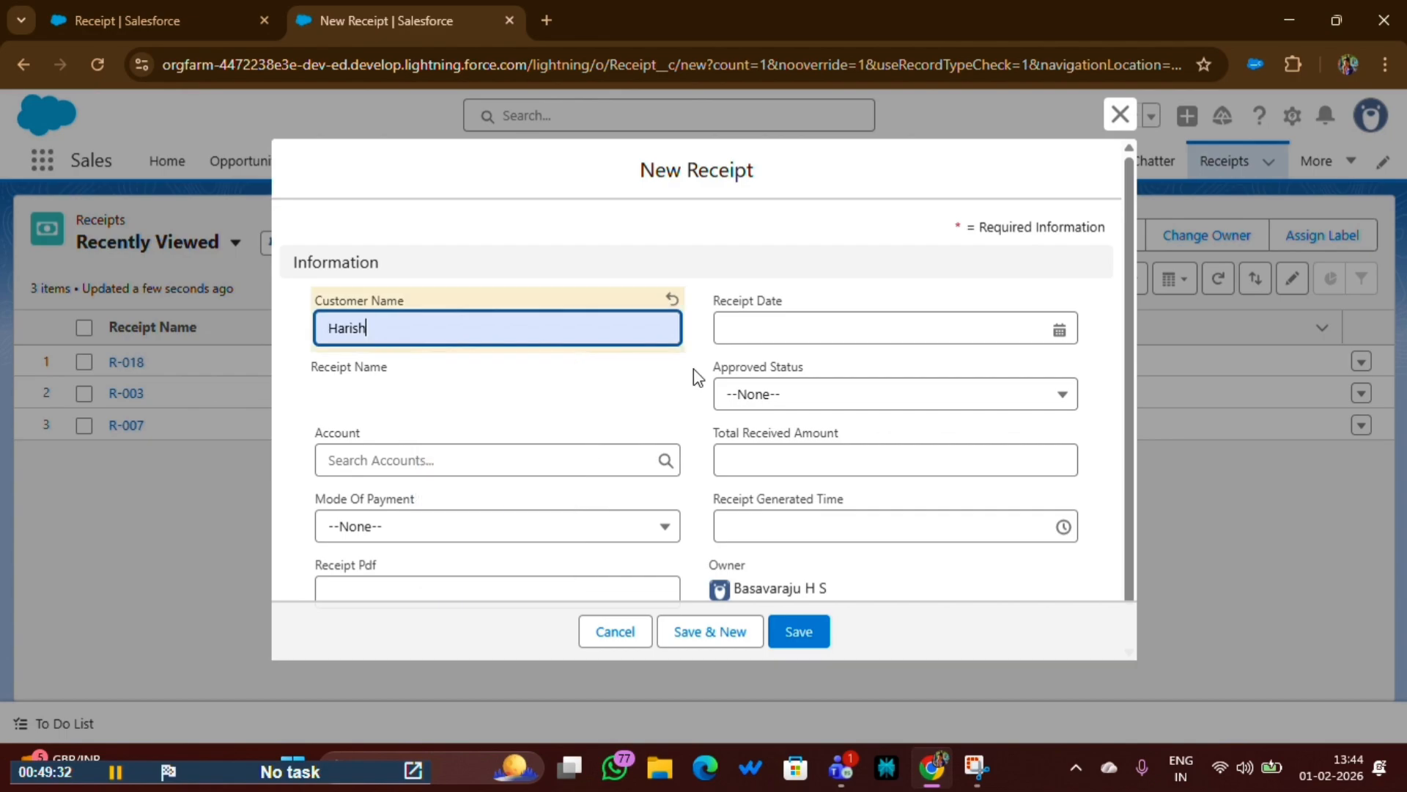
click(725, 329)
click(931, 568)
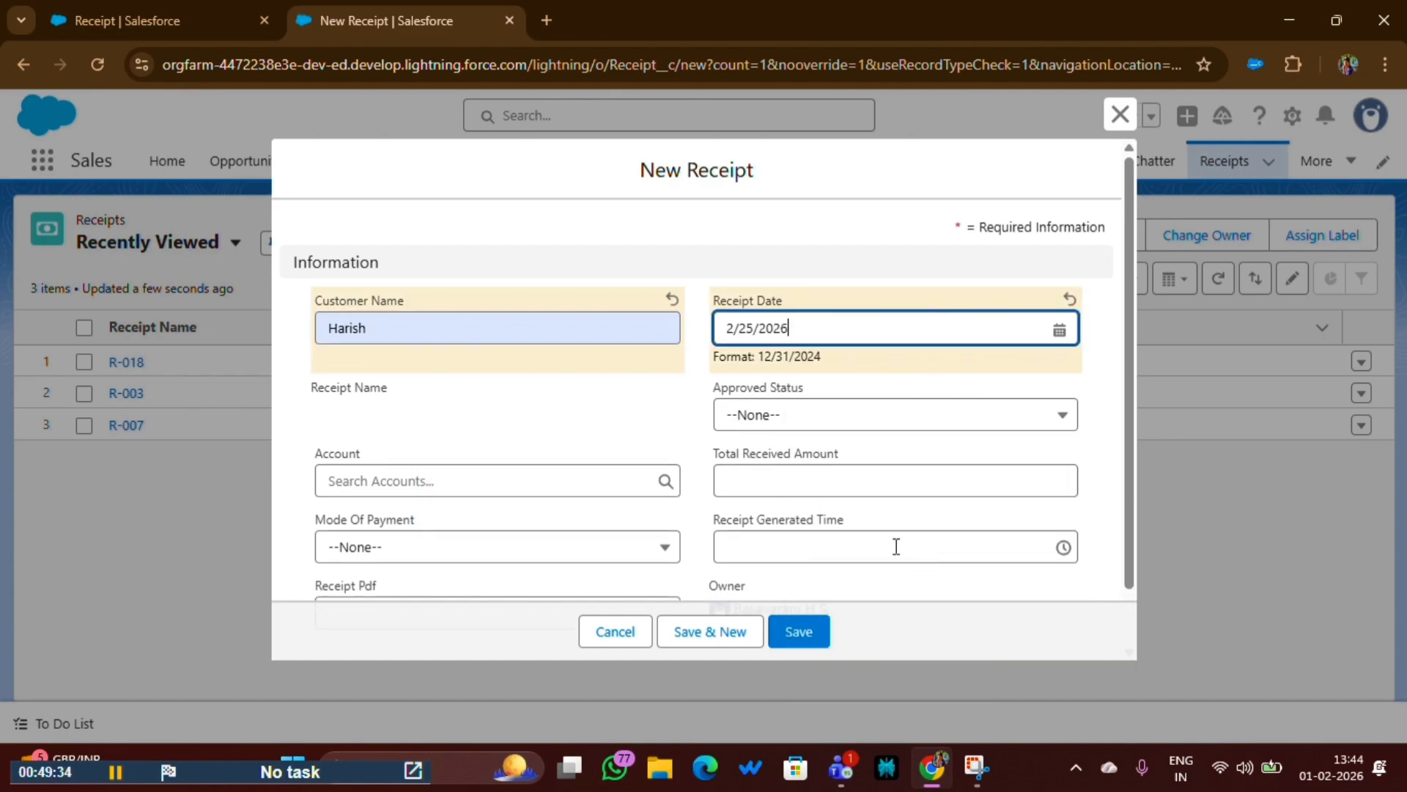
Set the new receipt's Approved Status to Pending, Account to Edge Communications and Mode Of Payment to Credit Card
click(764, 410)
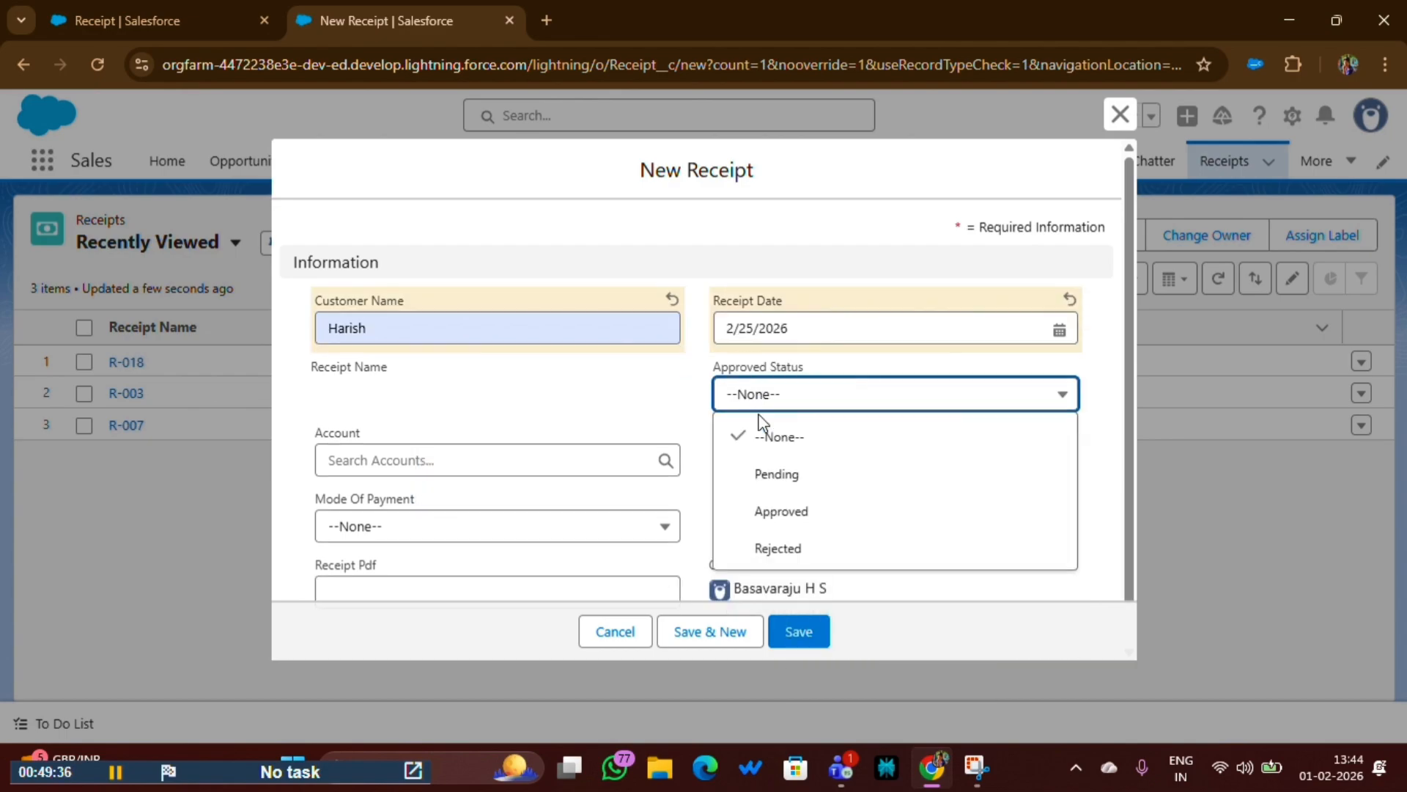
click(779, 475)
click(515, 461)
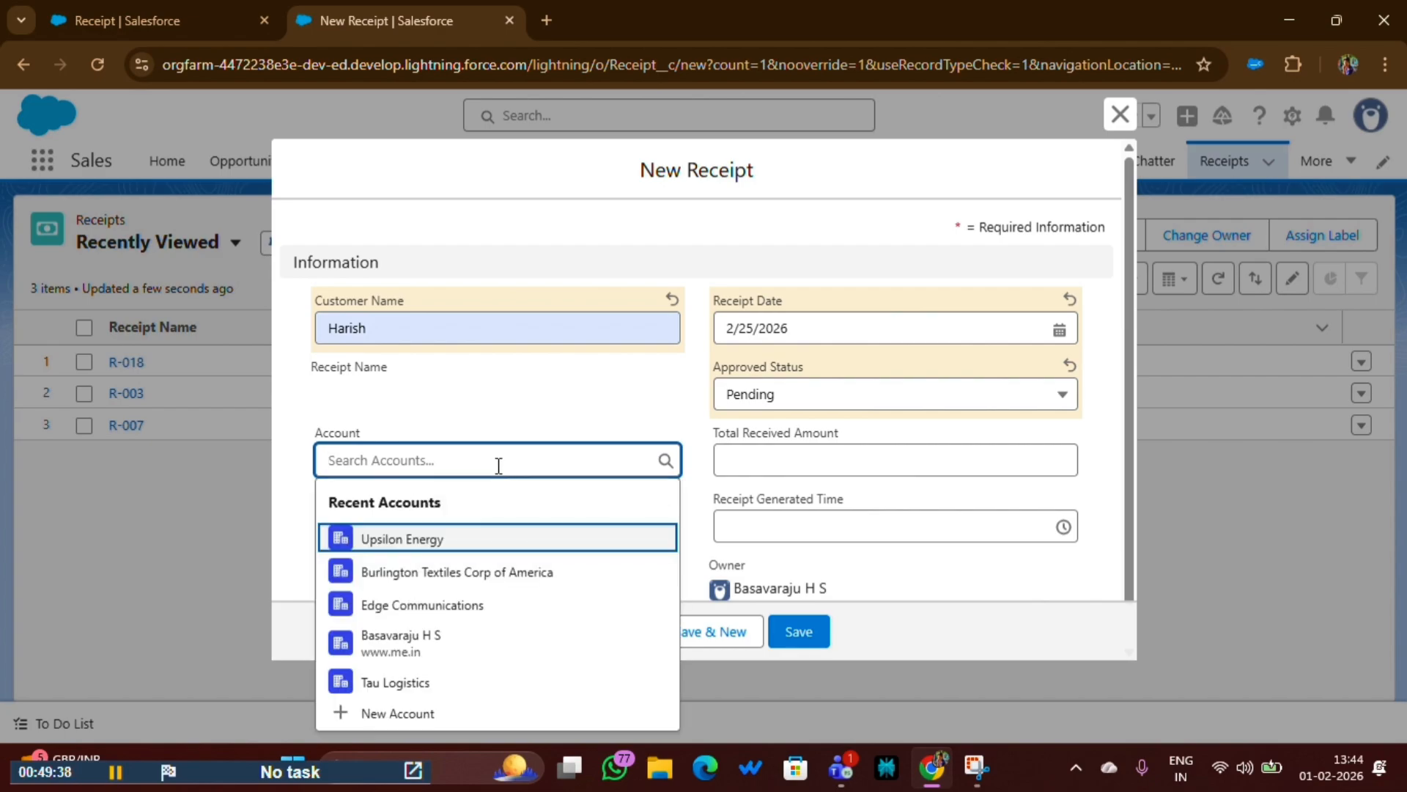
click(456, 607)
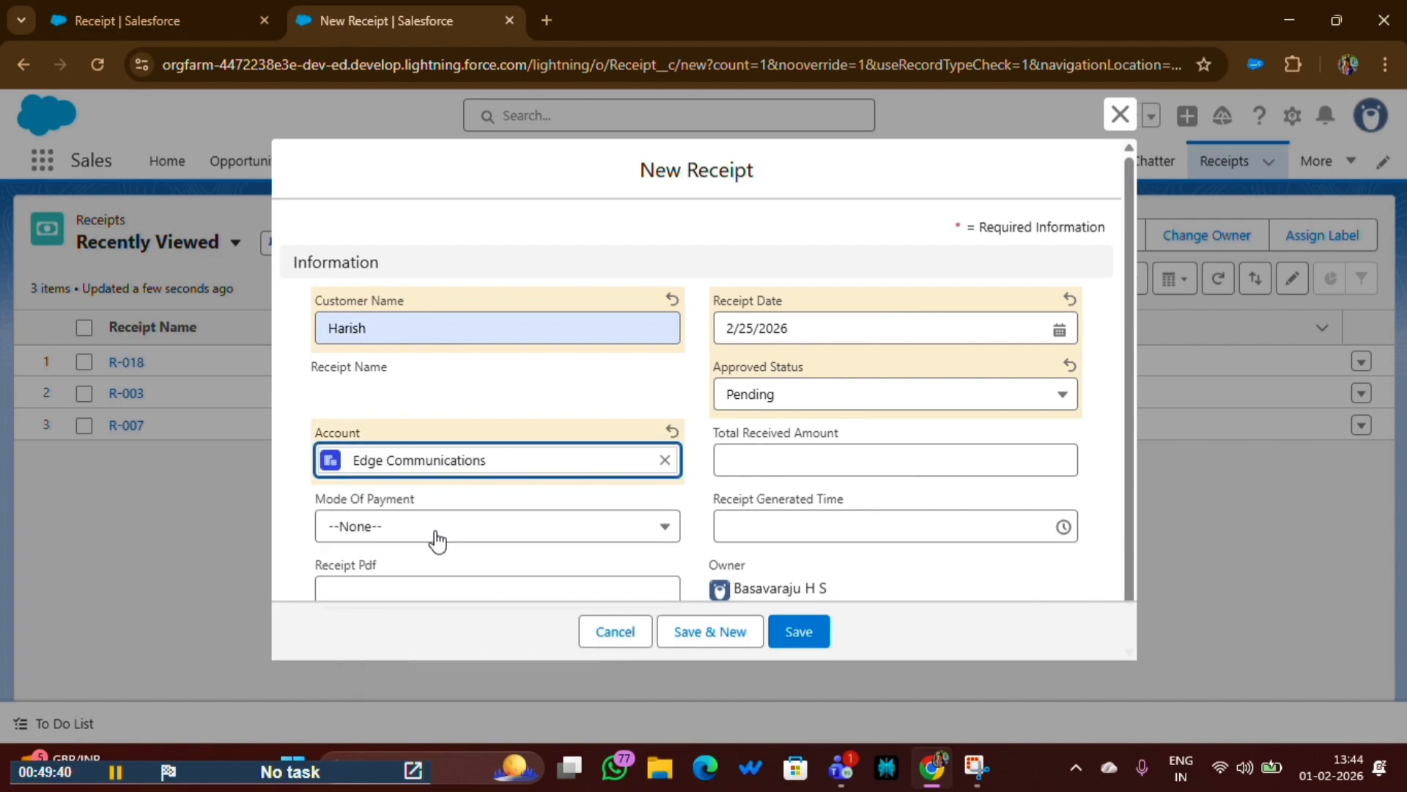
click(438, 538)
click(427, 475)
Enter a Total Received Amount of 15000 and choose 12:15 AM as the Receipt Generated Time
scroll(796, 440, down, 1)
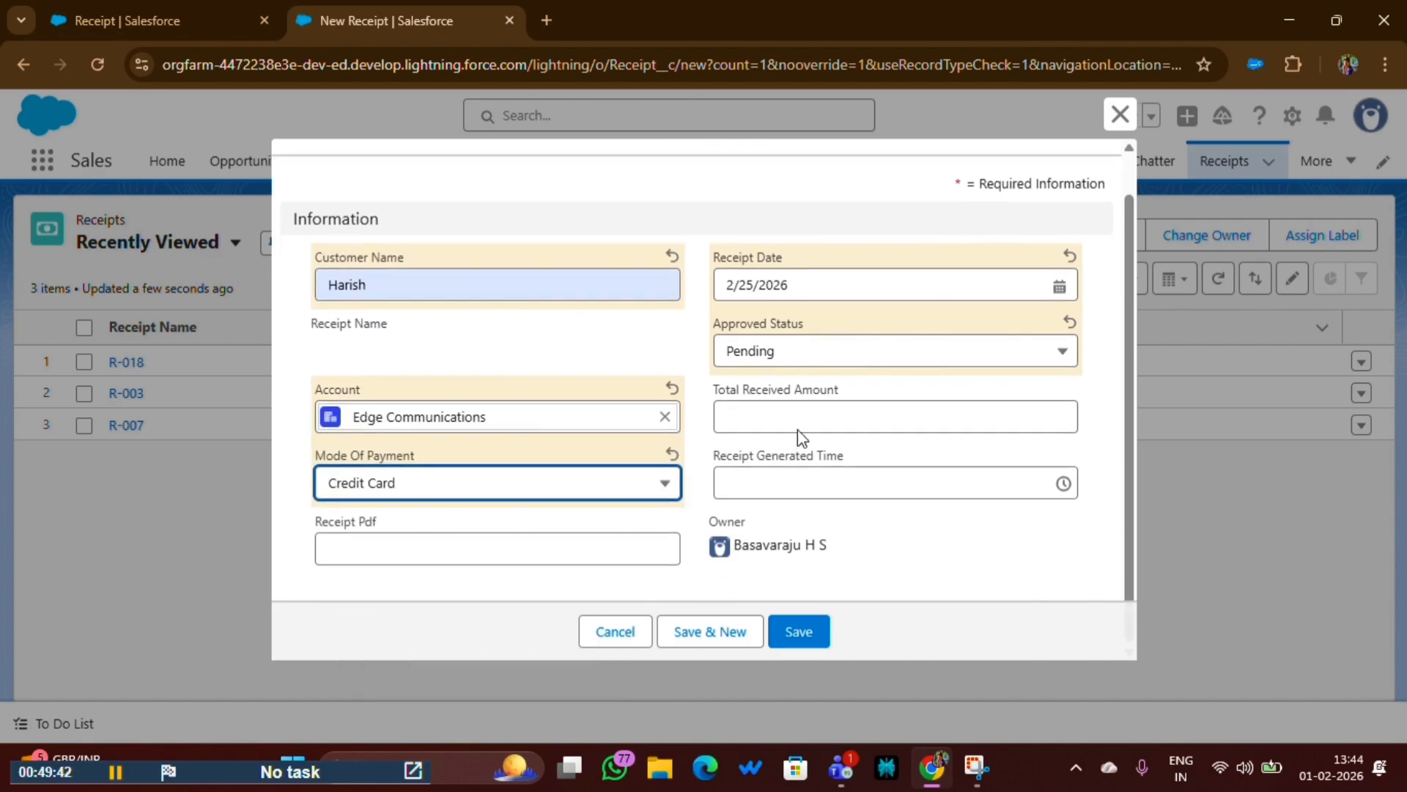
click(779, 419)
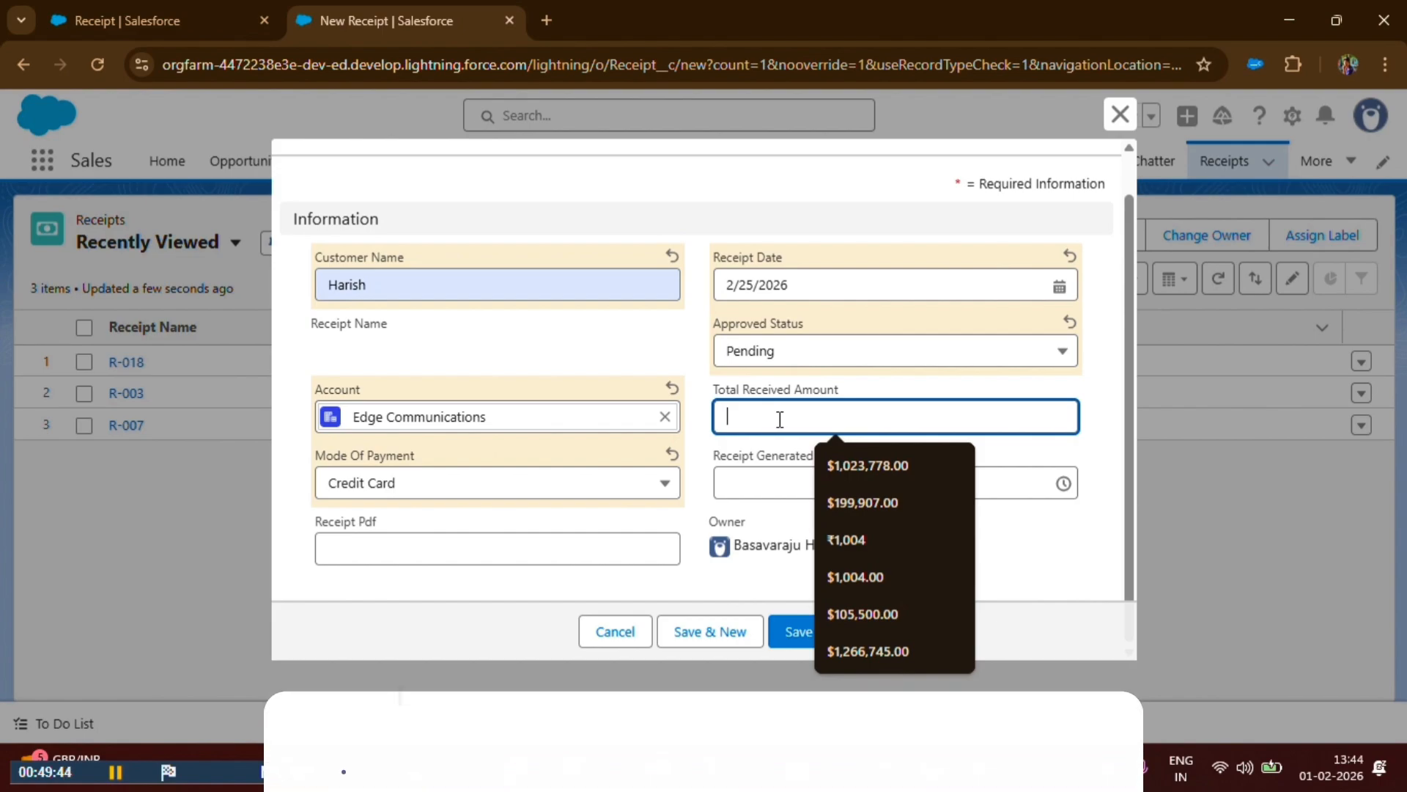
text(15)
text(000)
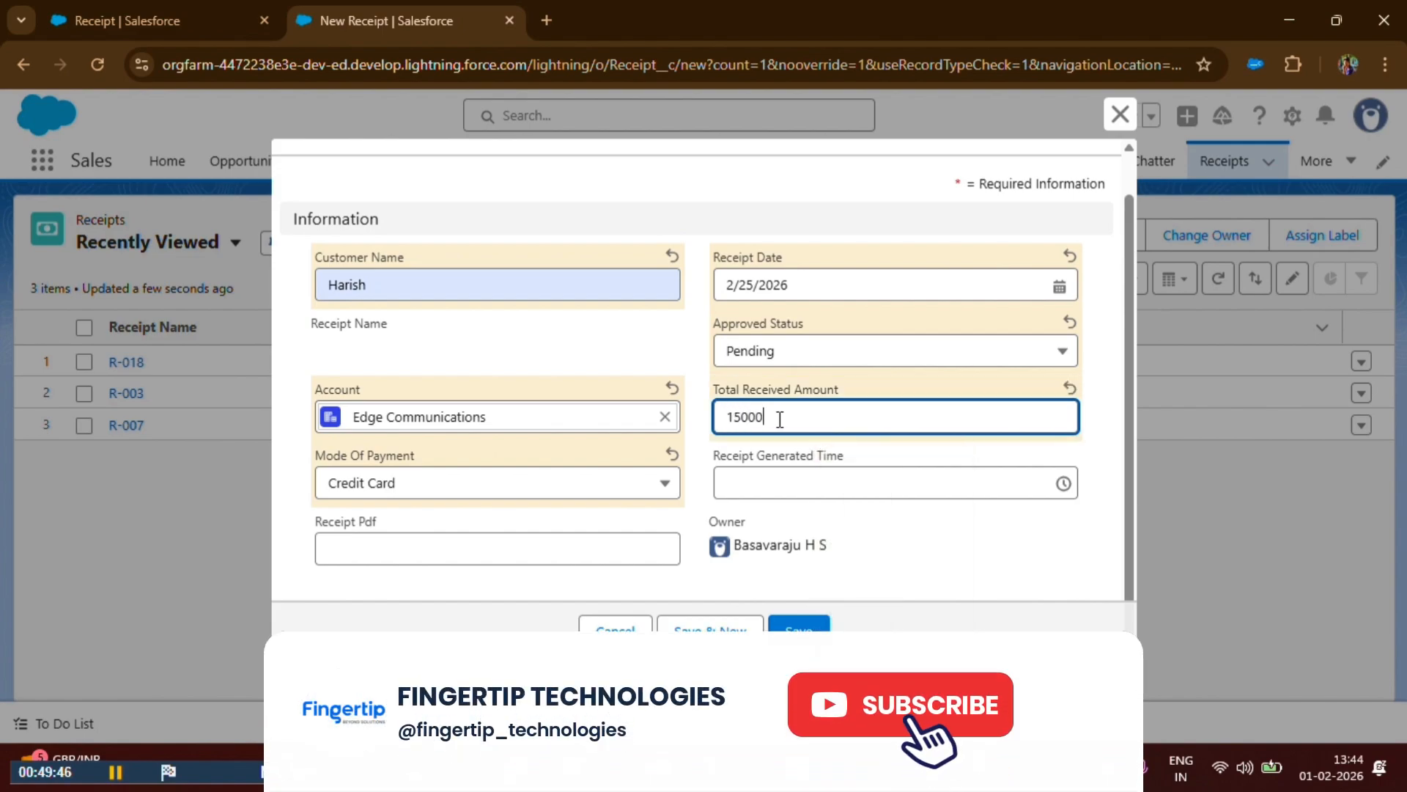
click(781, 477)
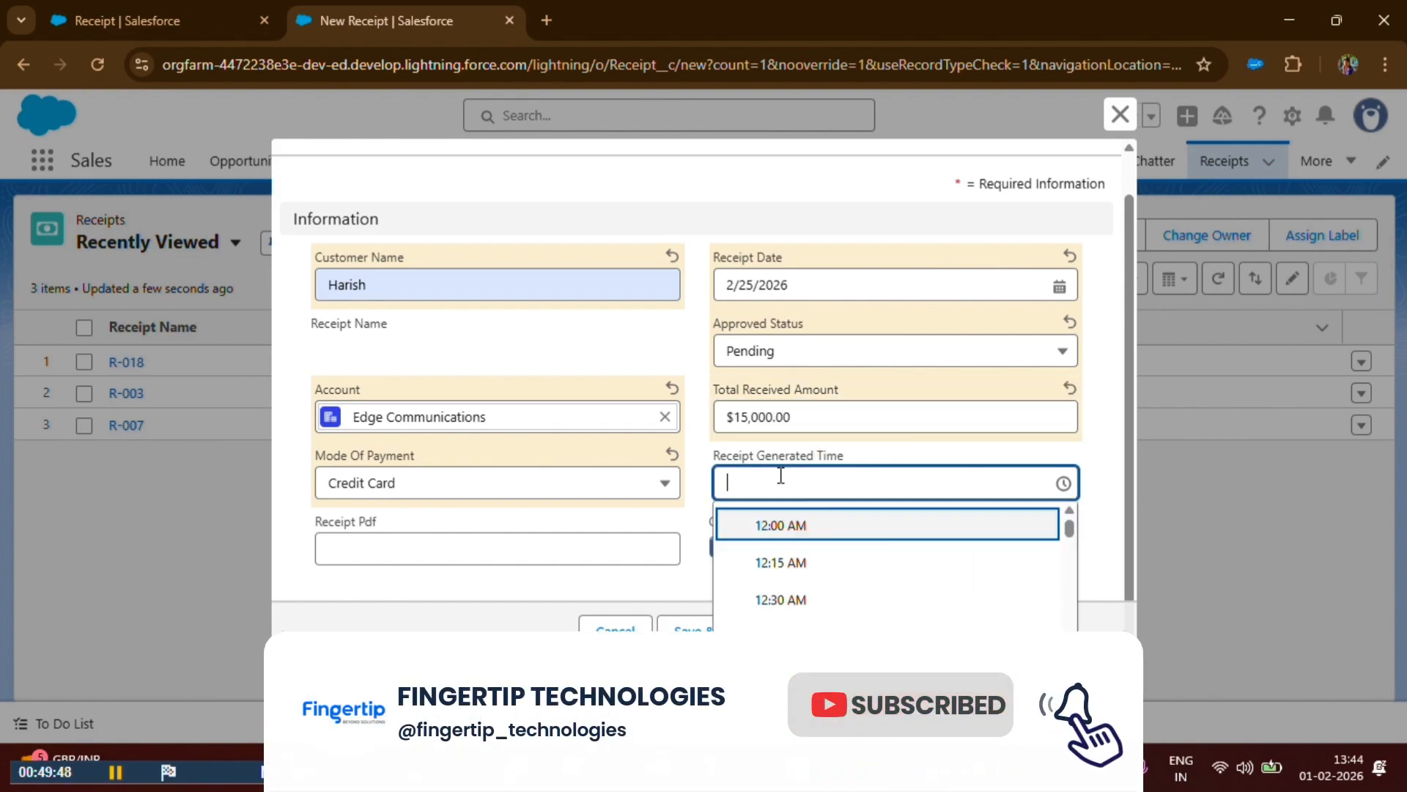
scroll(797, 579, down, 5)
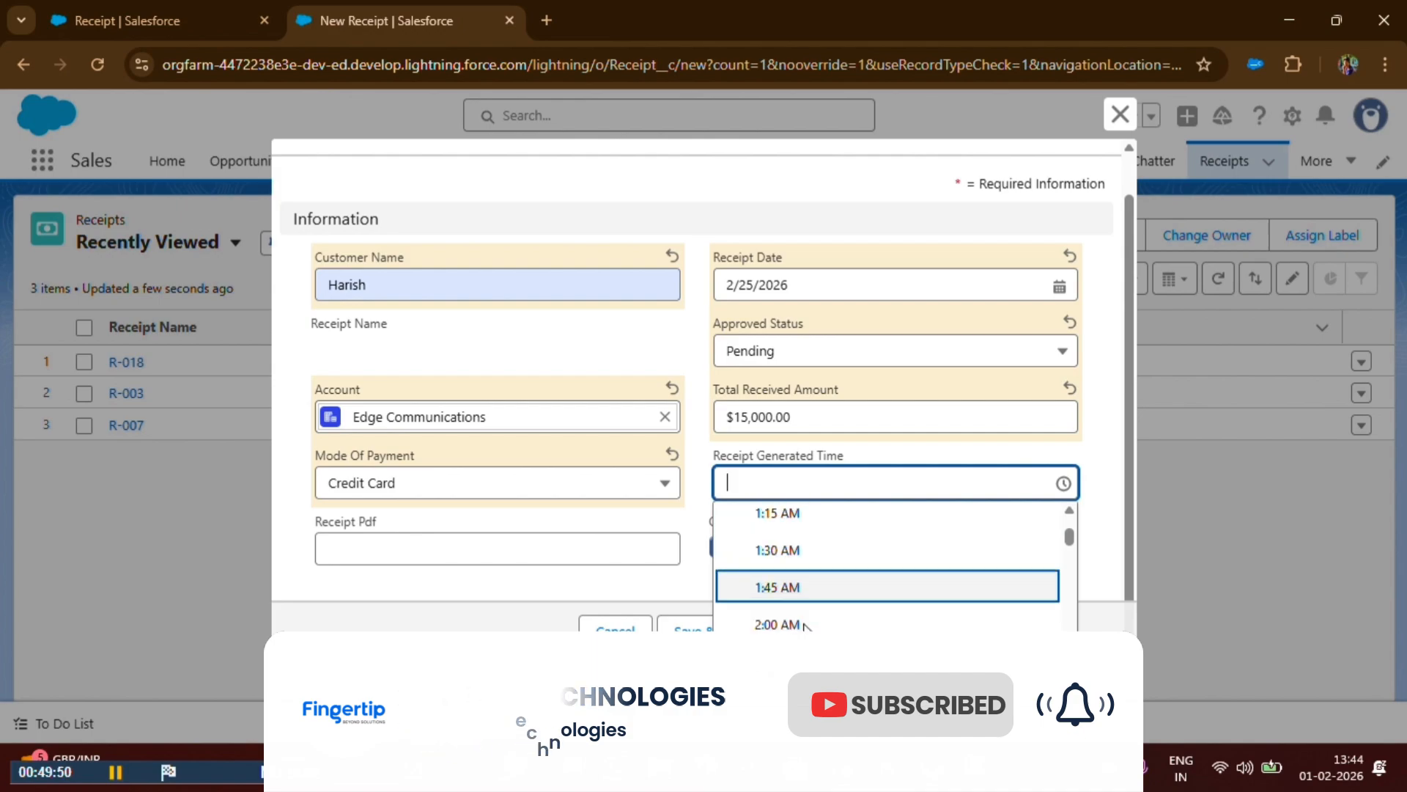
scroll(799, 655, up, 5)
scroll(766, 578, down, 4)
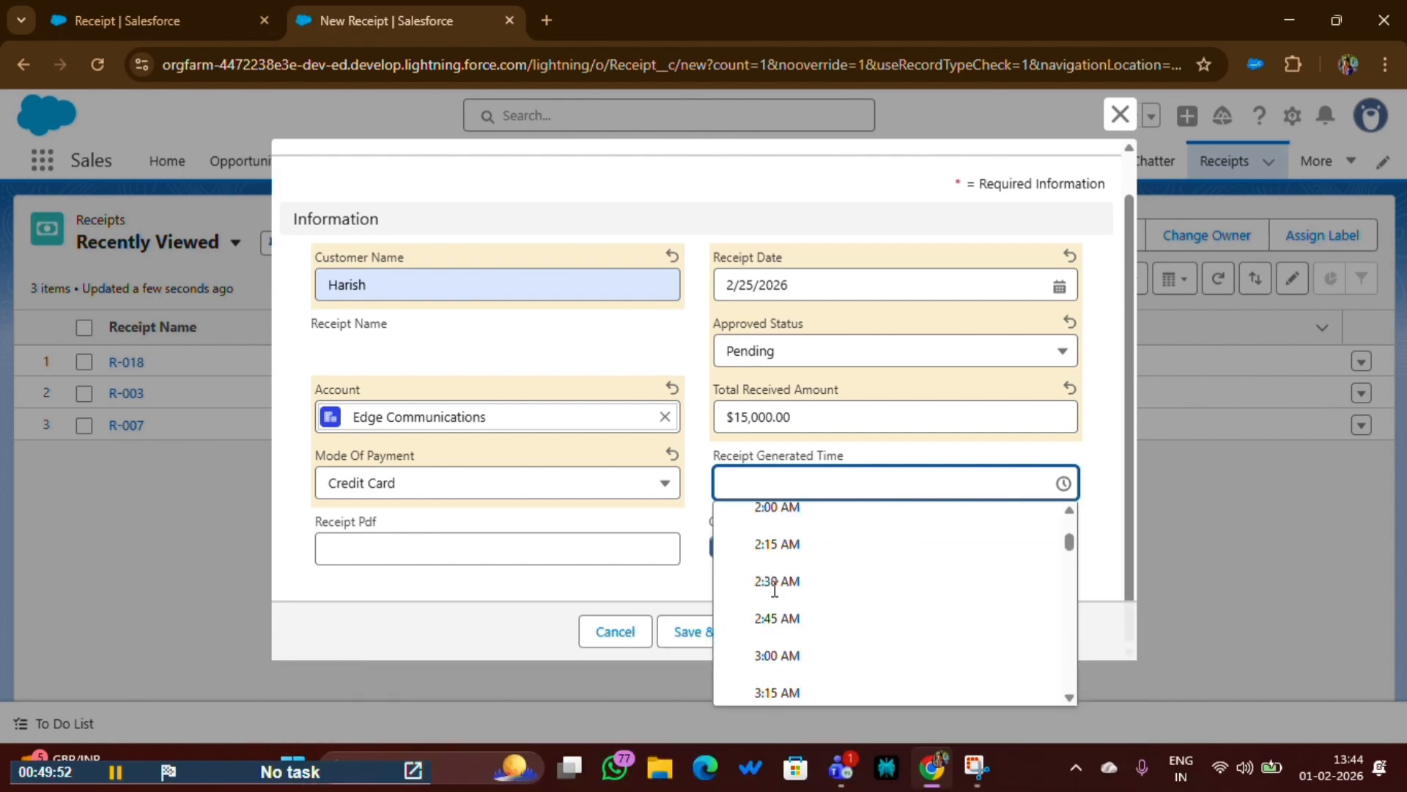
scroll(766, 625, up, 4)
click(775, 564)
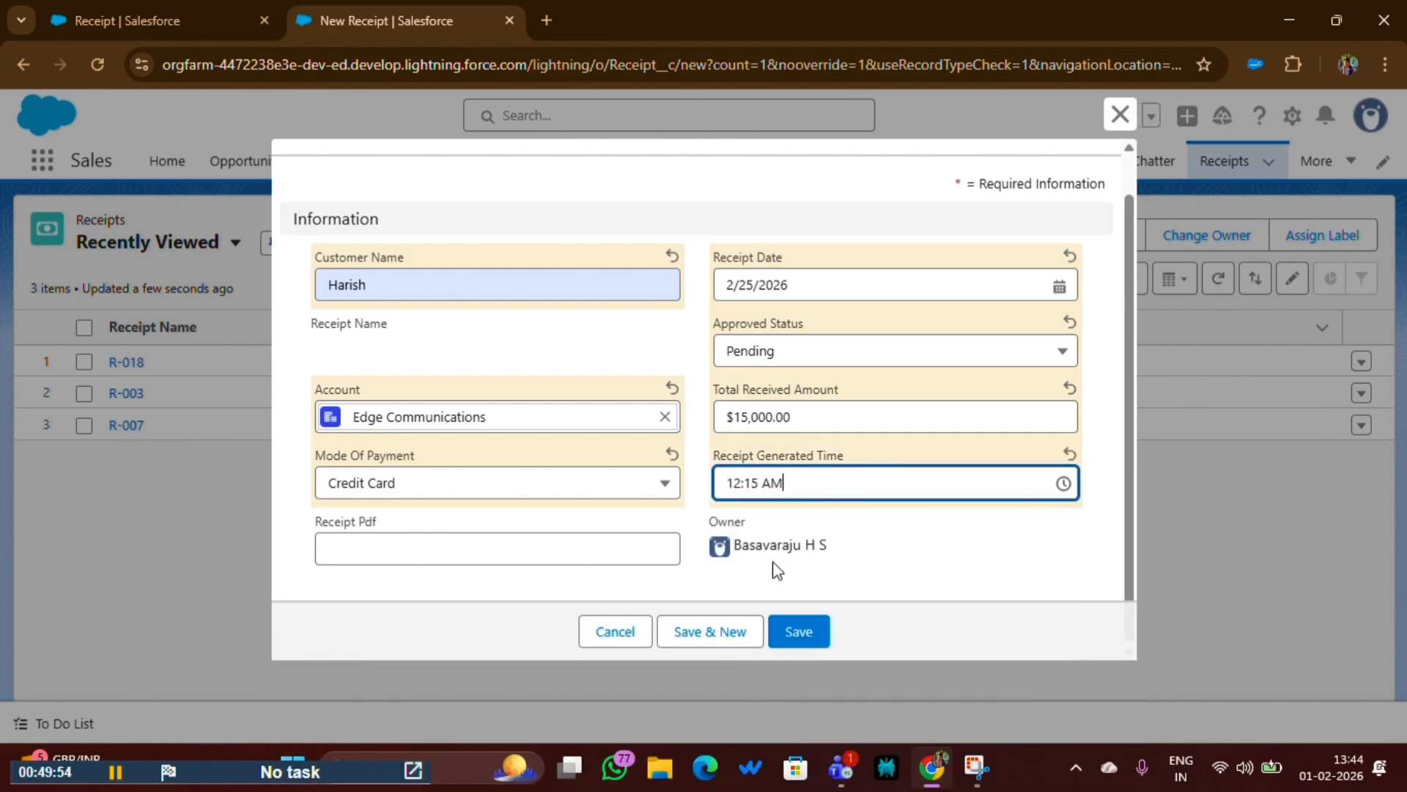
Fill Receipt Pdf with the suggested fingertipplustechnologies link and save the new receipt
click(446, 543)
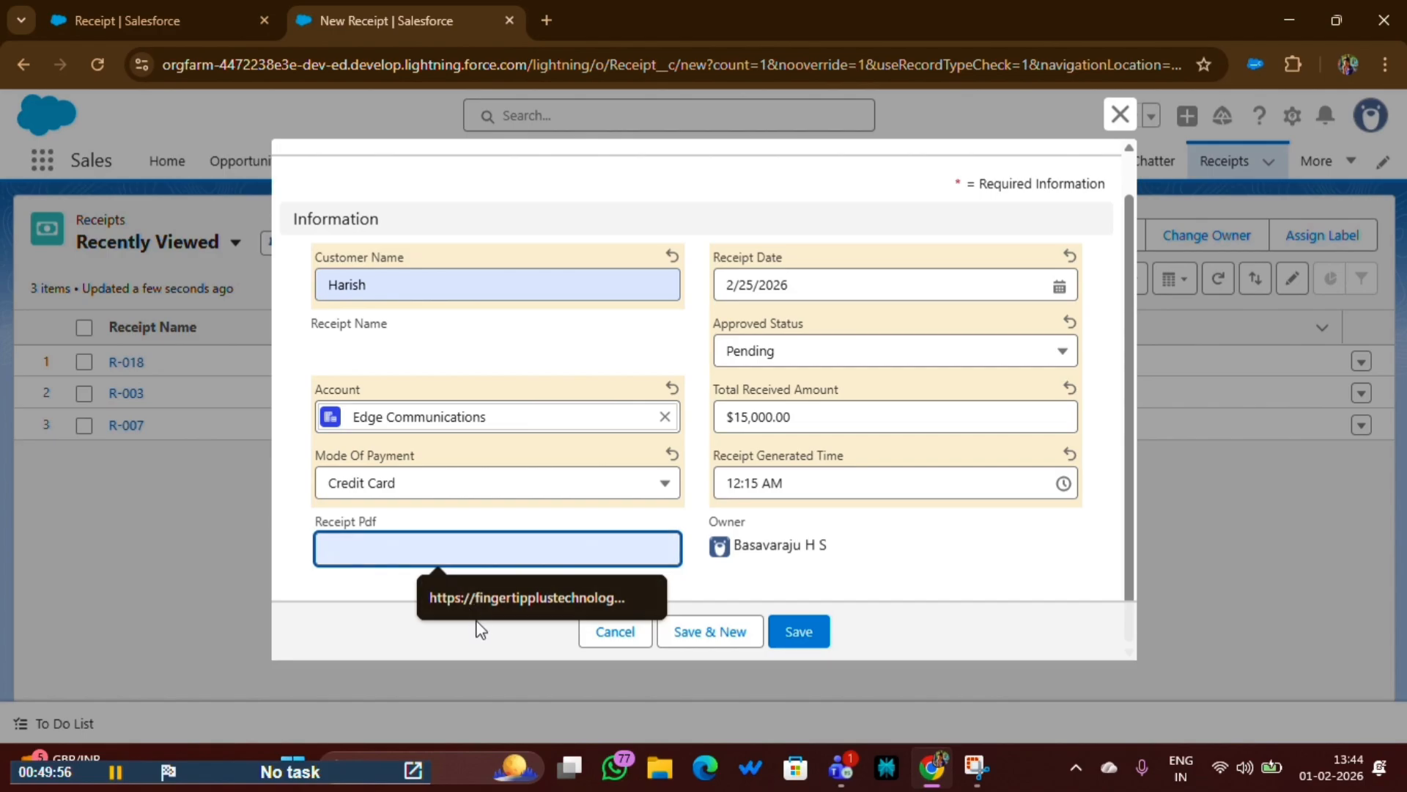
click(470, 598)
click(796, 642)
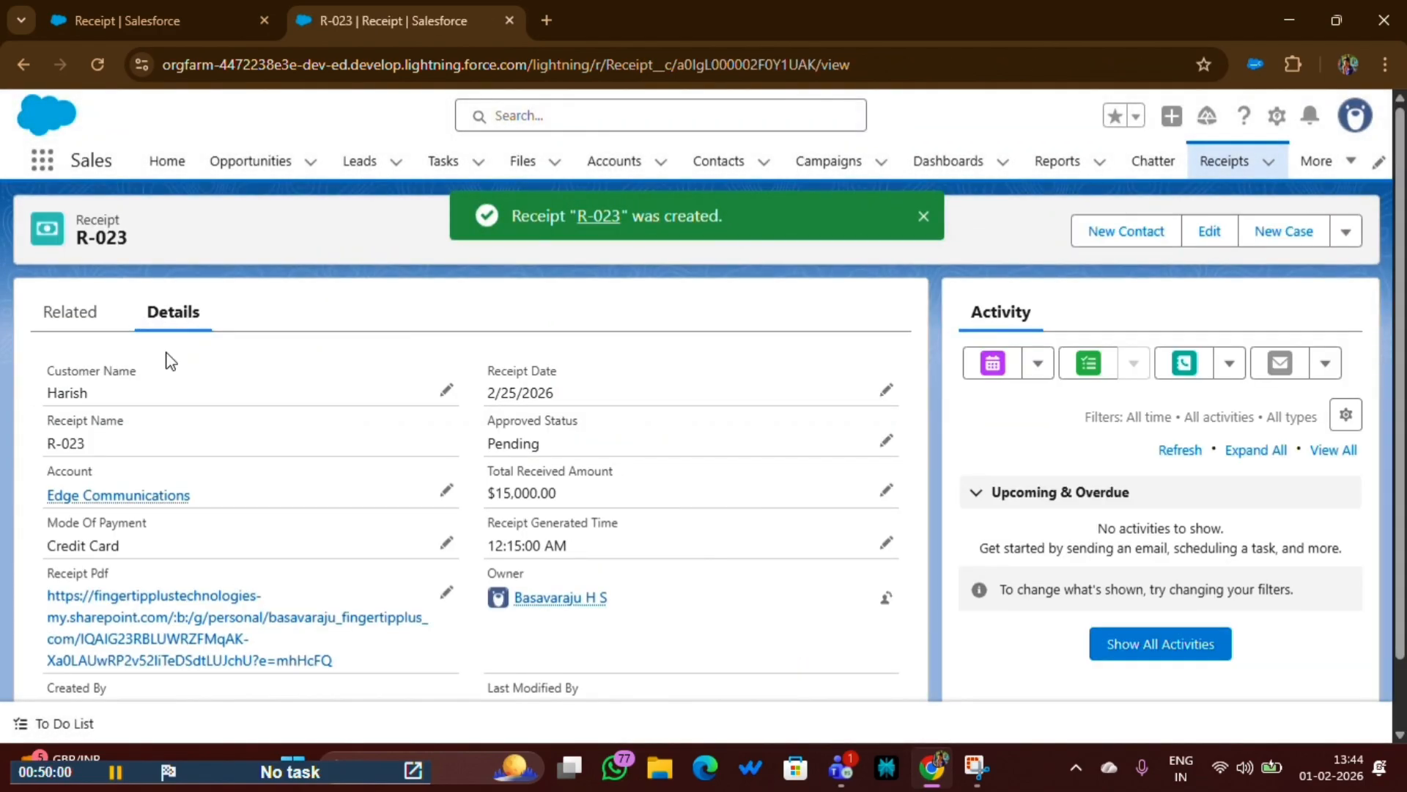
Check how the Receipt Generated Time value is displayed in the saved receipt's details
drag(491, 523, 619, 548)
click(589, 556)
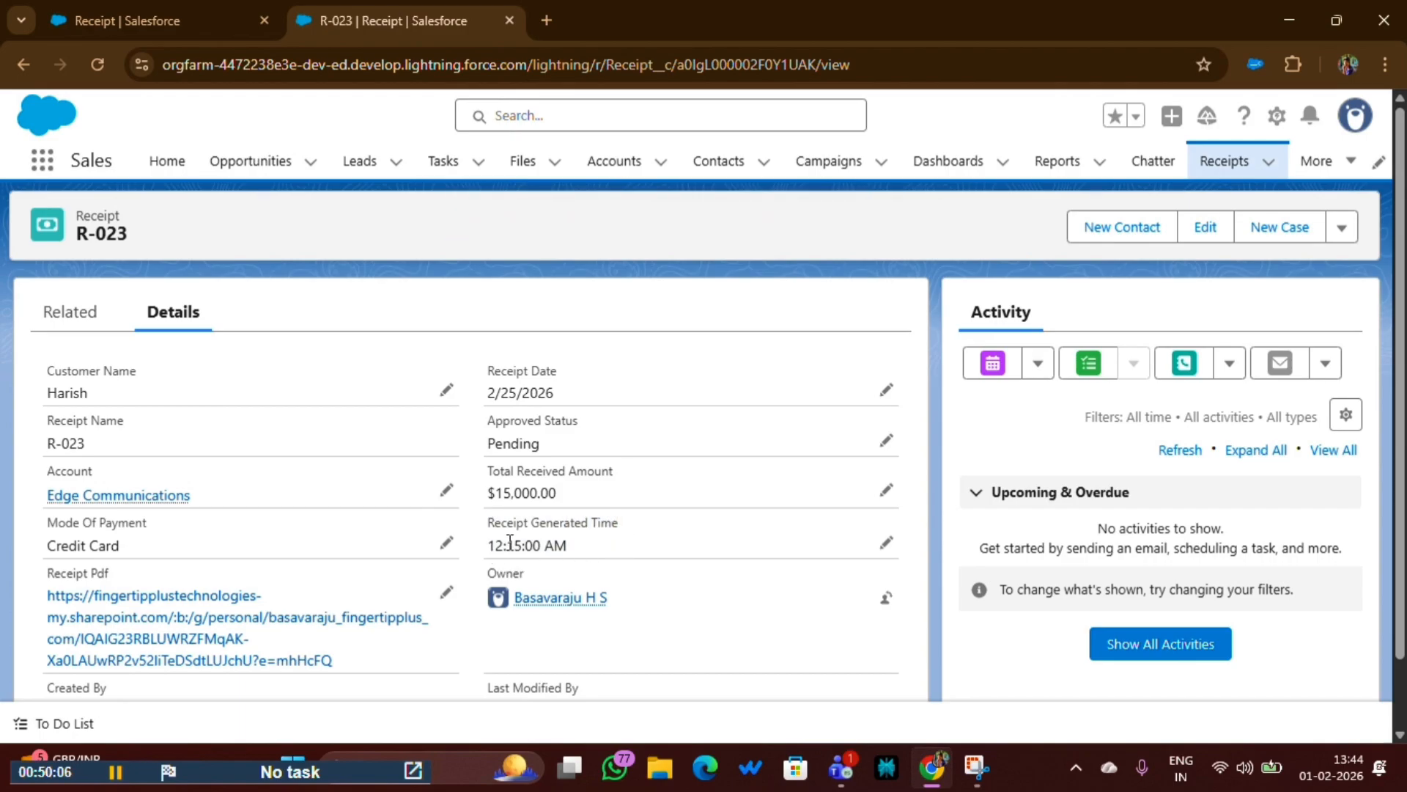
drag(546, 546, 518, 551)
click(590, 562)
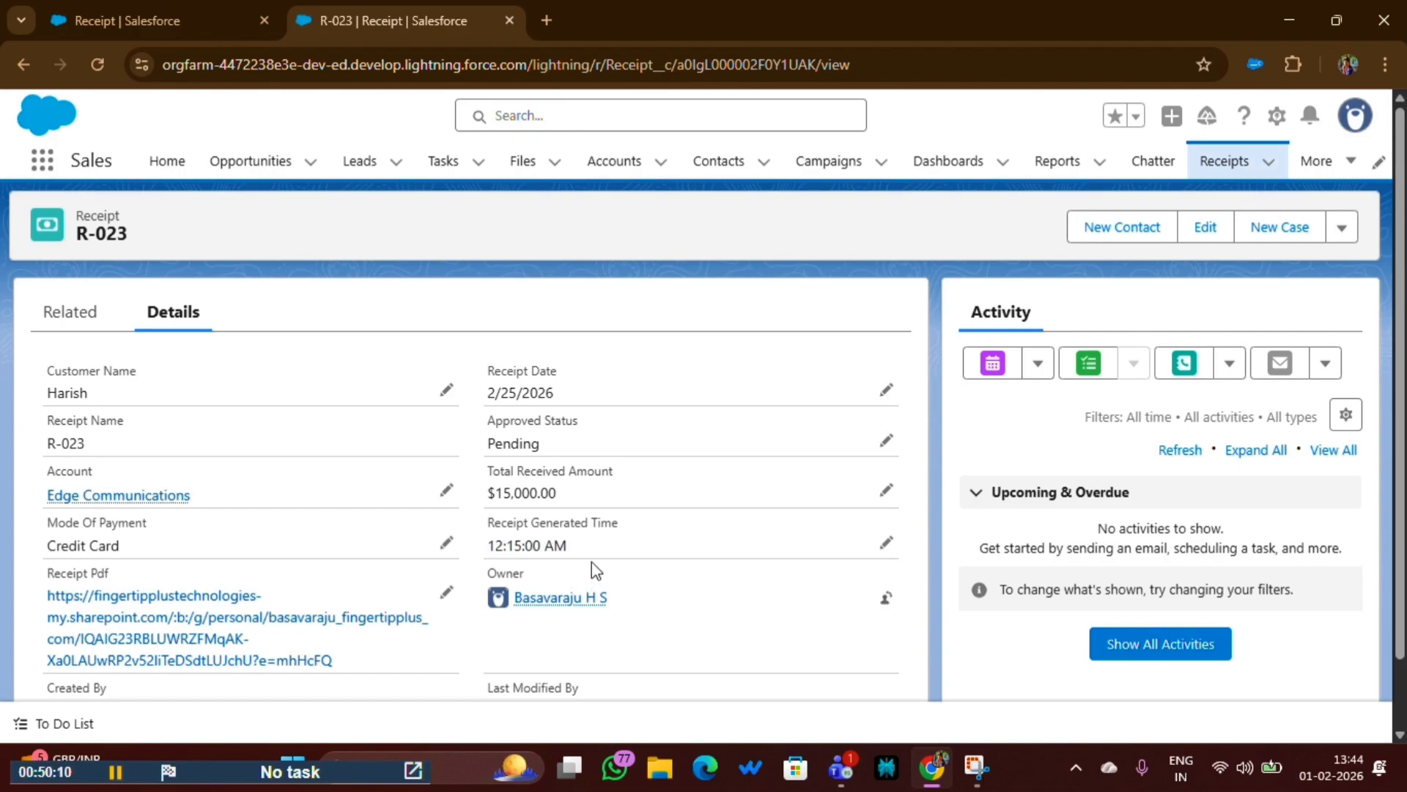